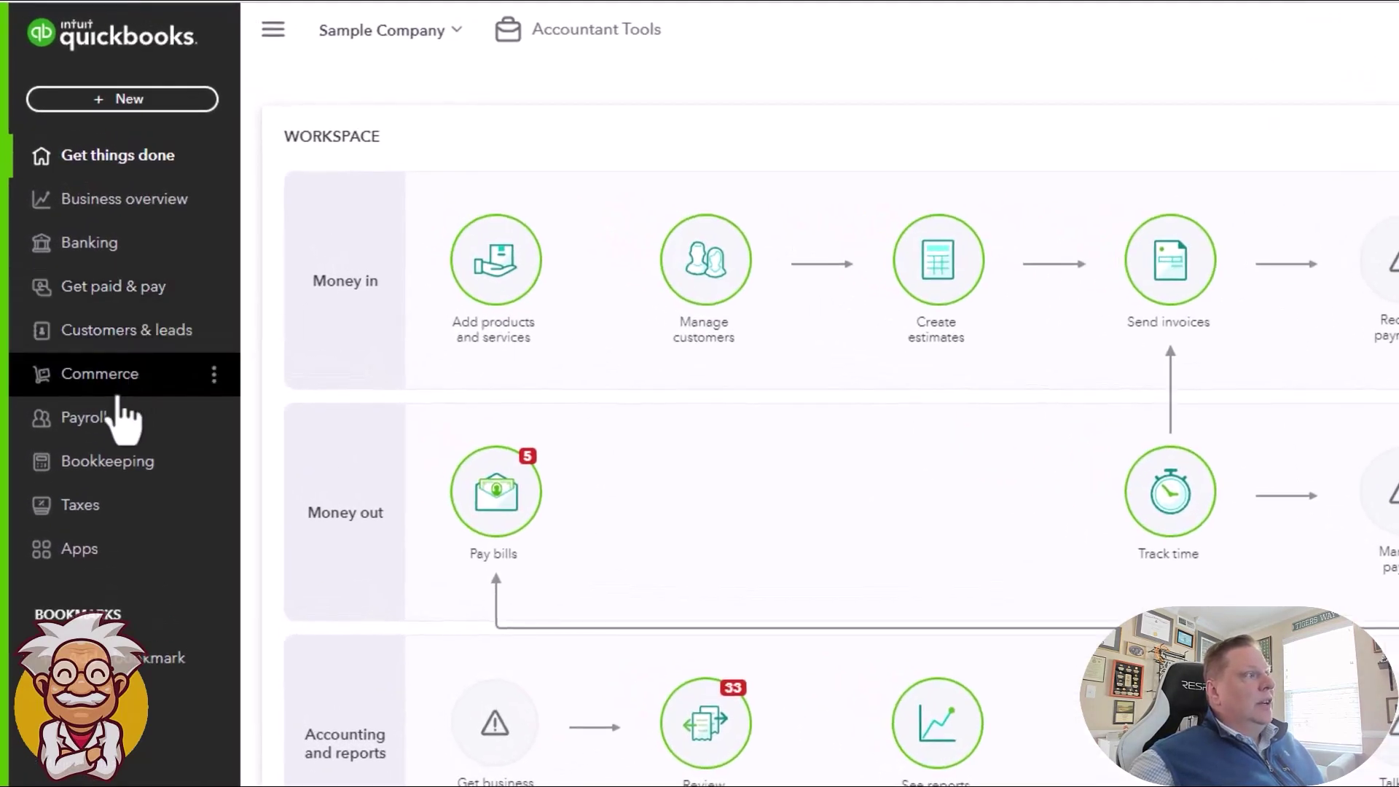
# Open the chart of accounts under Bookkeeping, and switch the company file to Accountant view
pyautogui.click(109, 470)
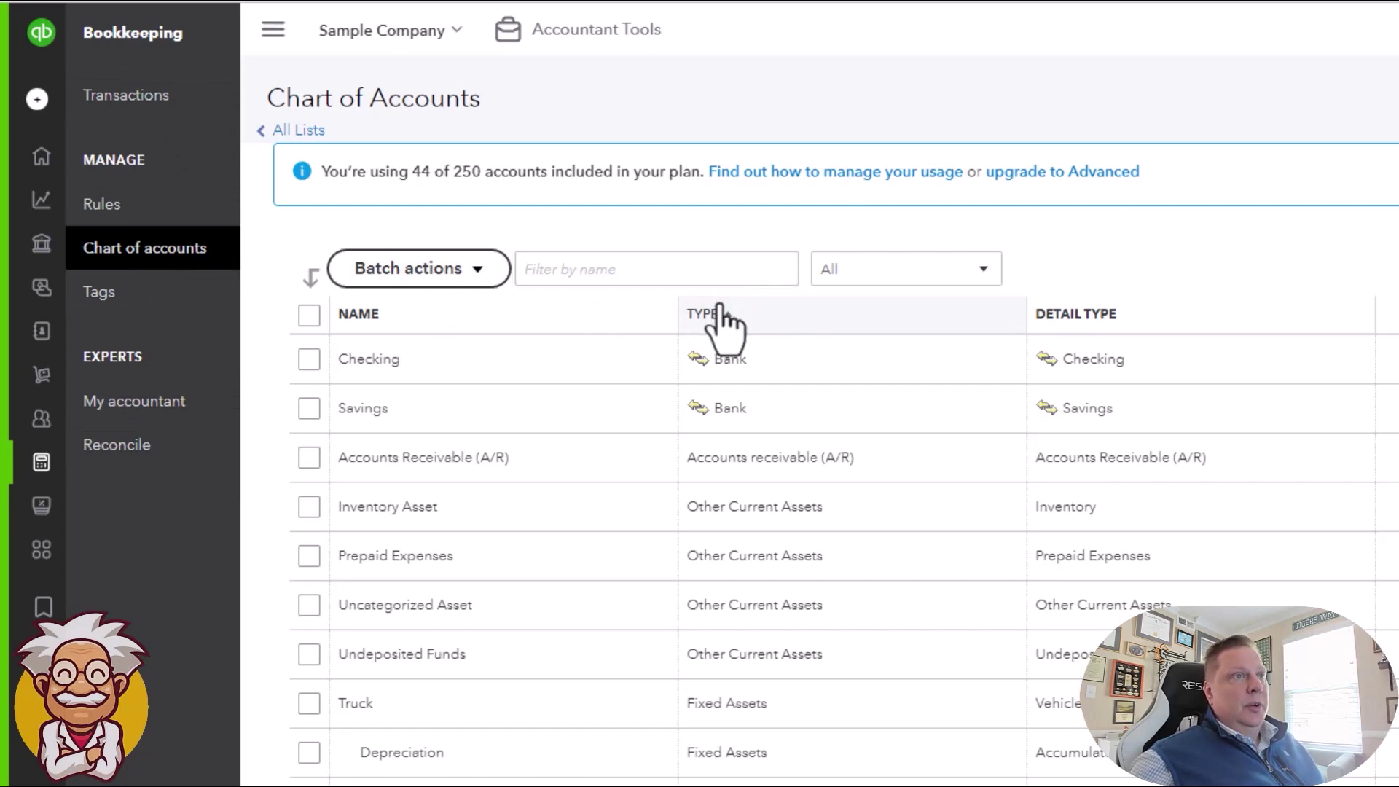
pyautogui.click(1305, 25)
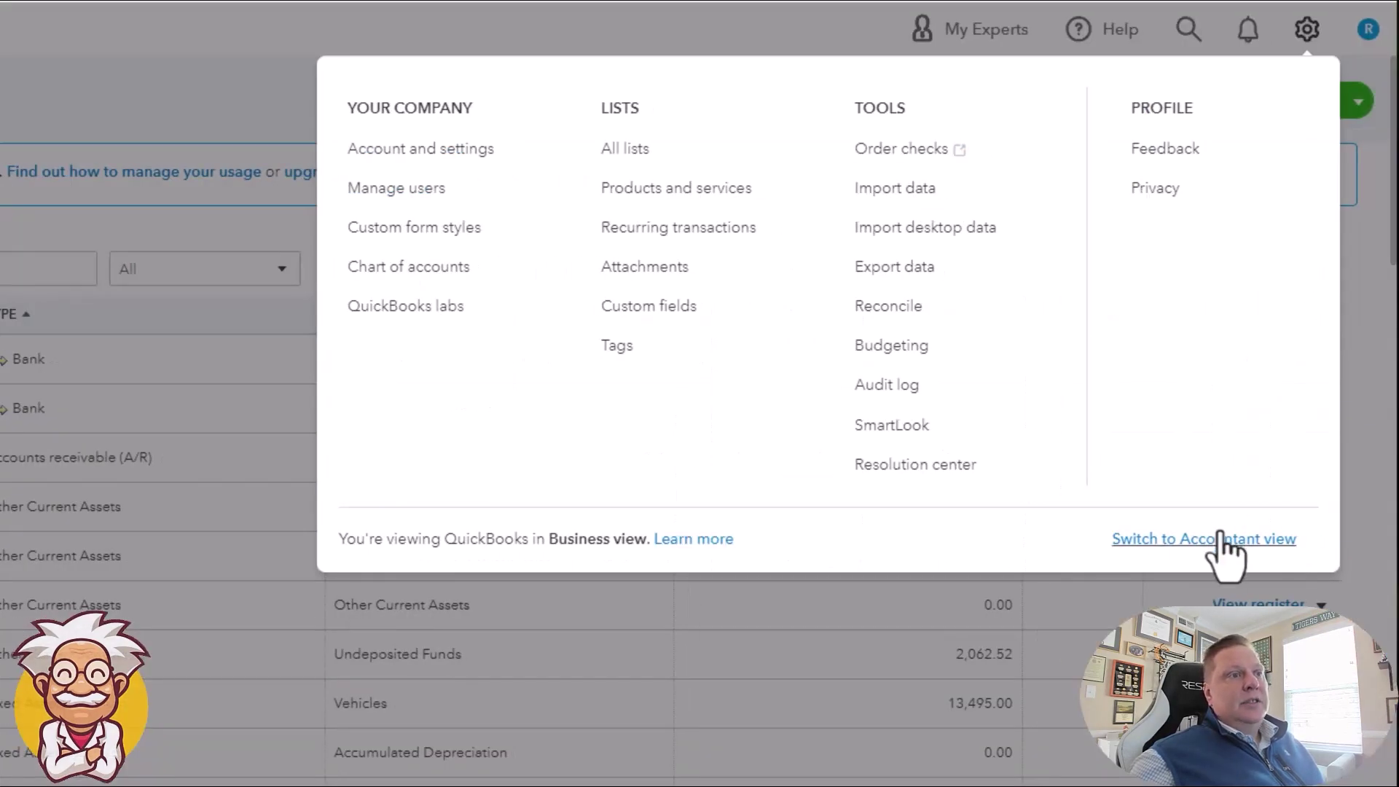
pyautogui.click(1215, 537)
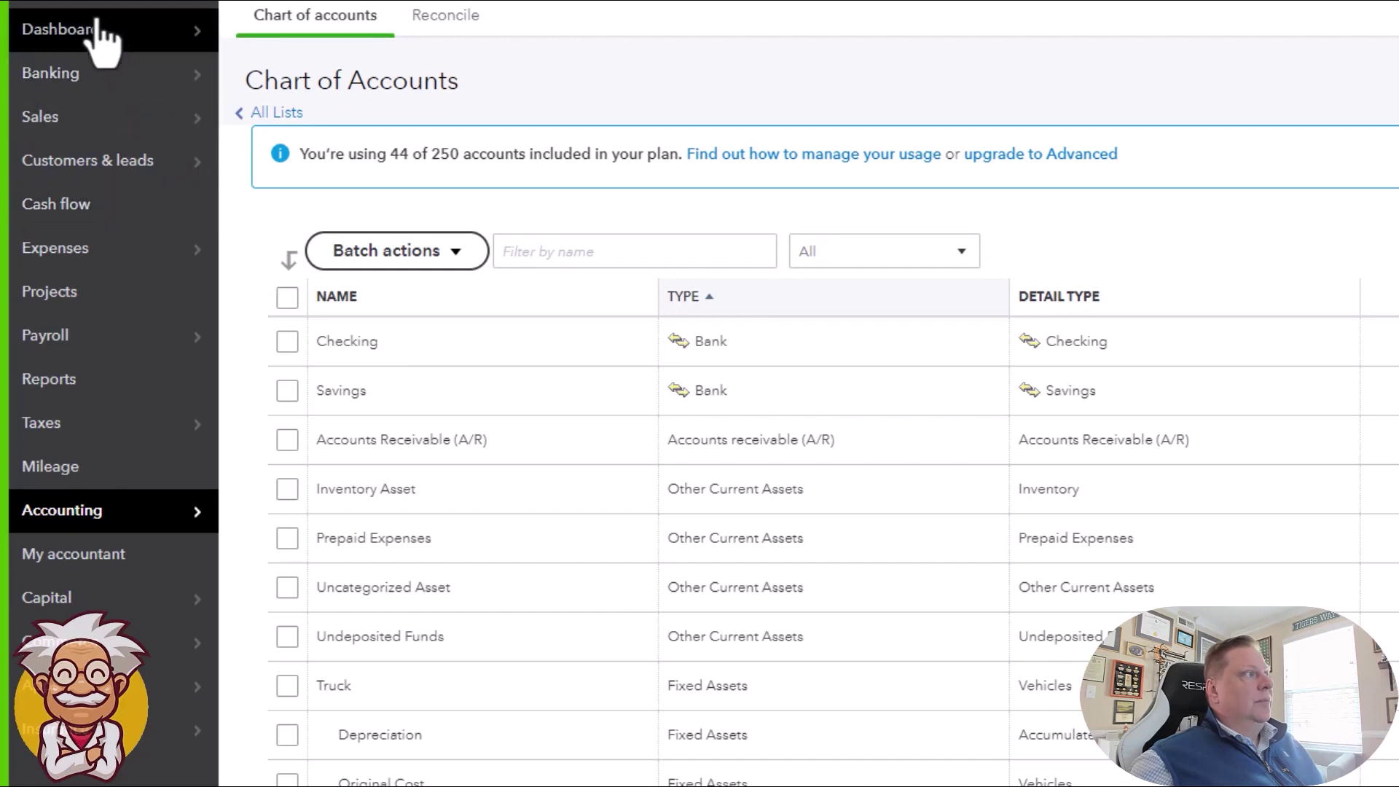
# Return to the Dashboard and open the chart of accounts from the Accounting section
pyautogui.click(22, 33)
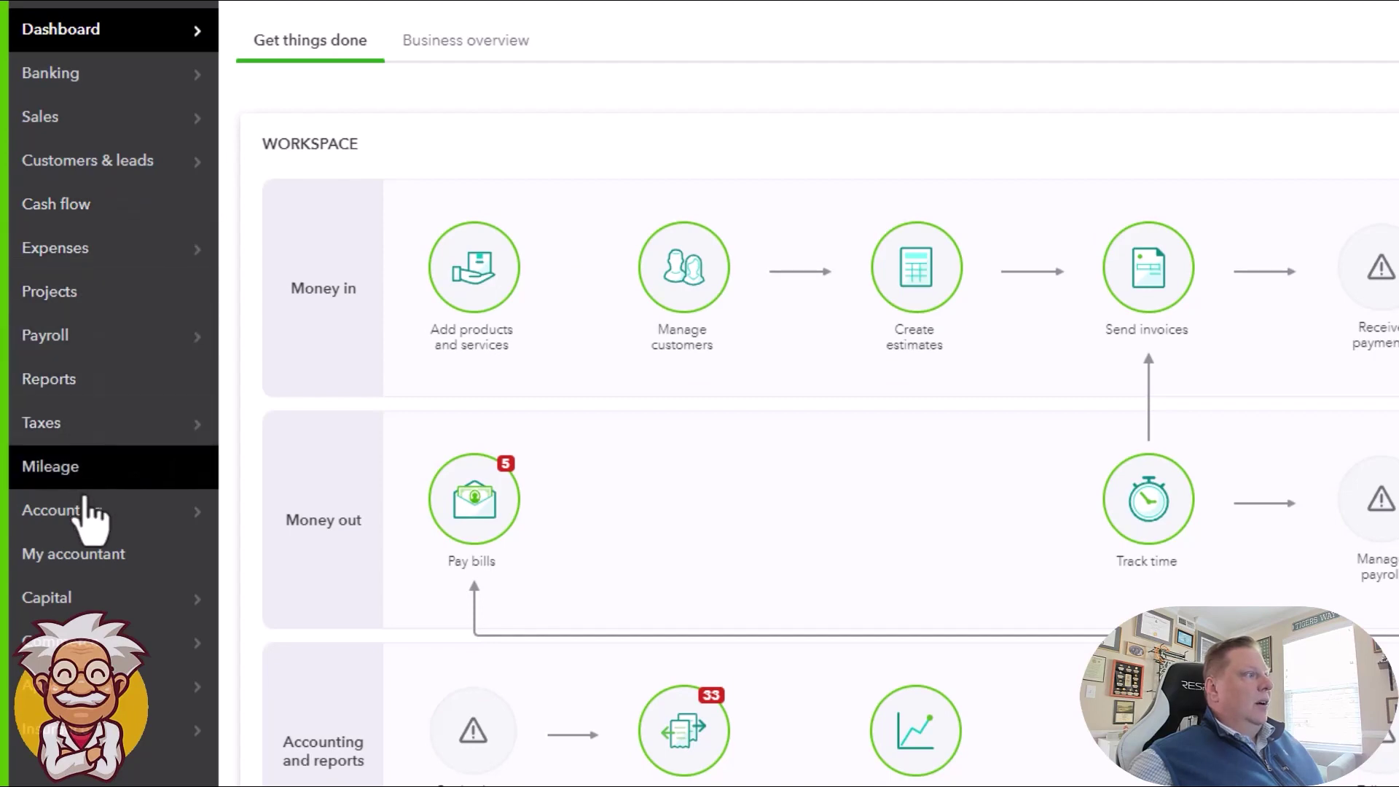
pyautogui.moveTo(85, 517)
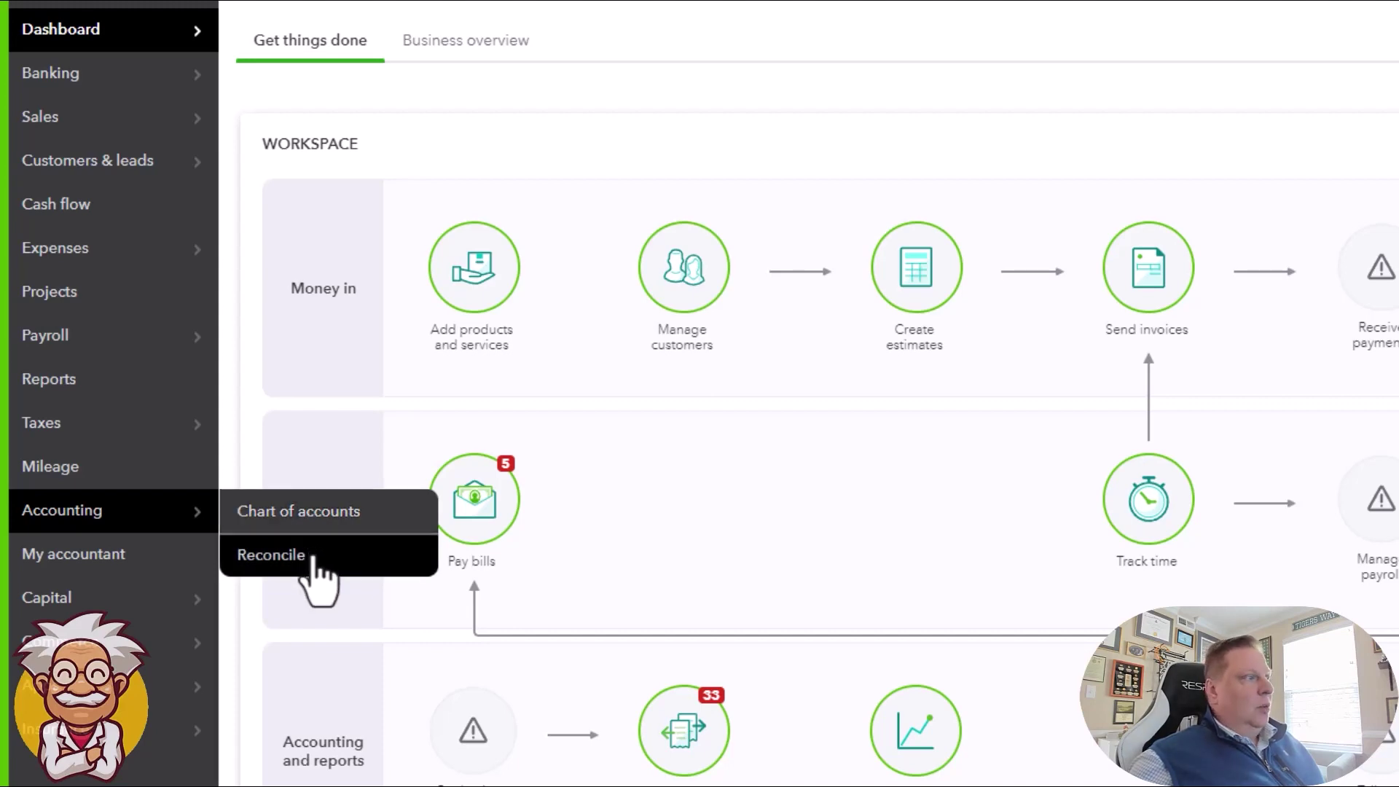
pyautogui.click(310, 514)
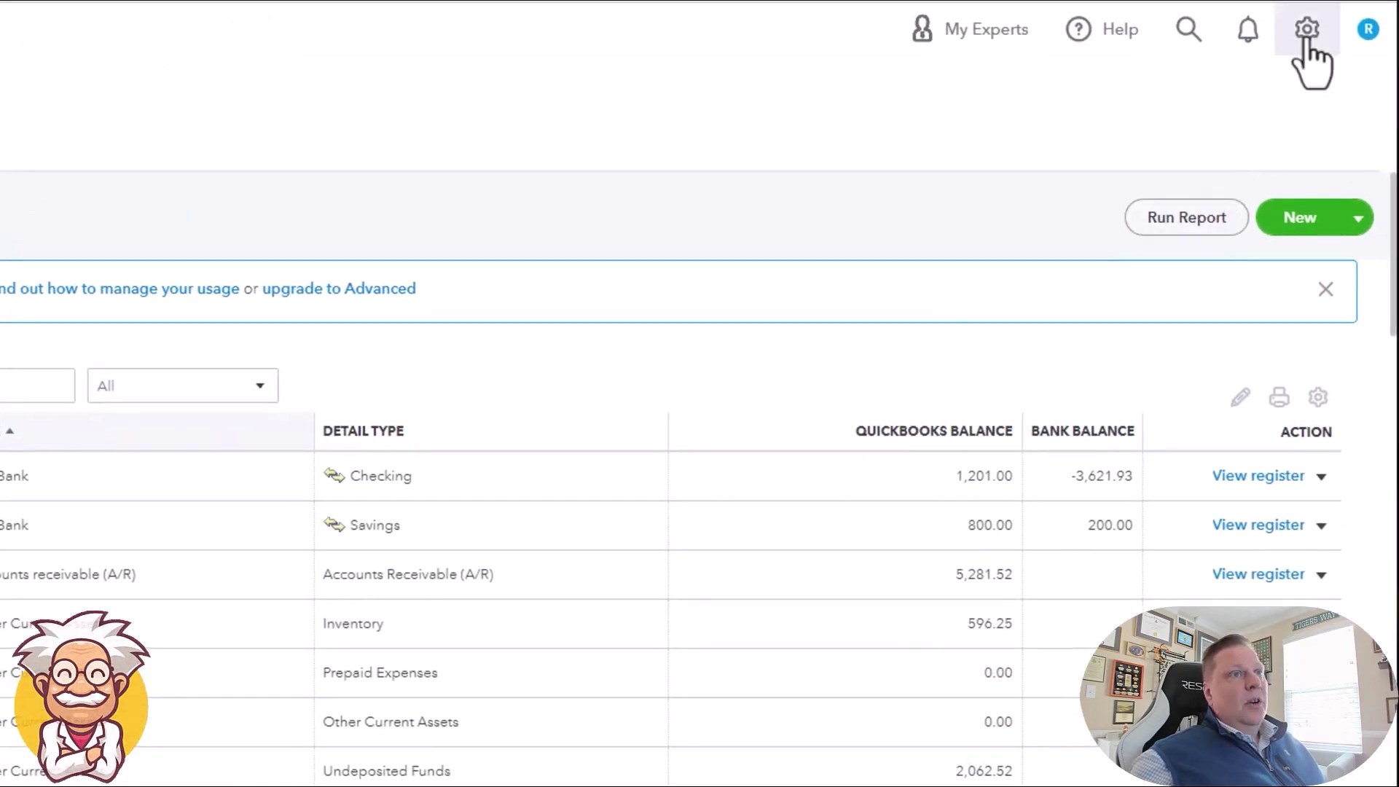
# Switch the company file to Business view and go to the Bookkeeping chart of accounts
pyautogui.click(1306, 37)
pyautogui.click(1187, 543)
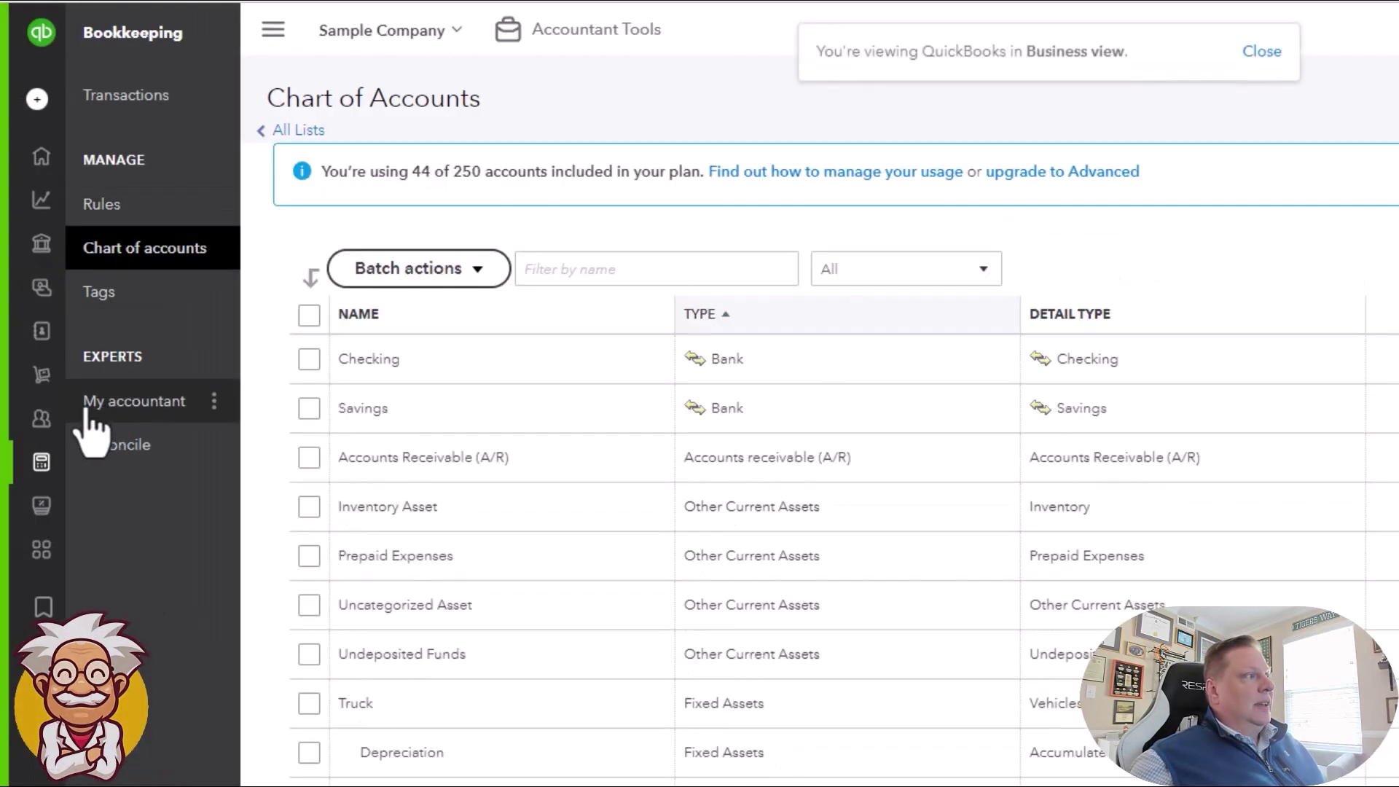
pyautogui.moveTo(37, 426)
pyautogui.click(103, 460)
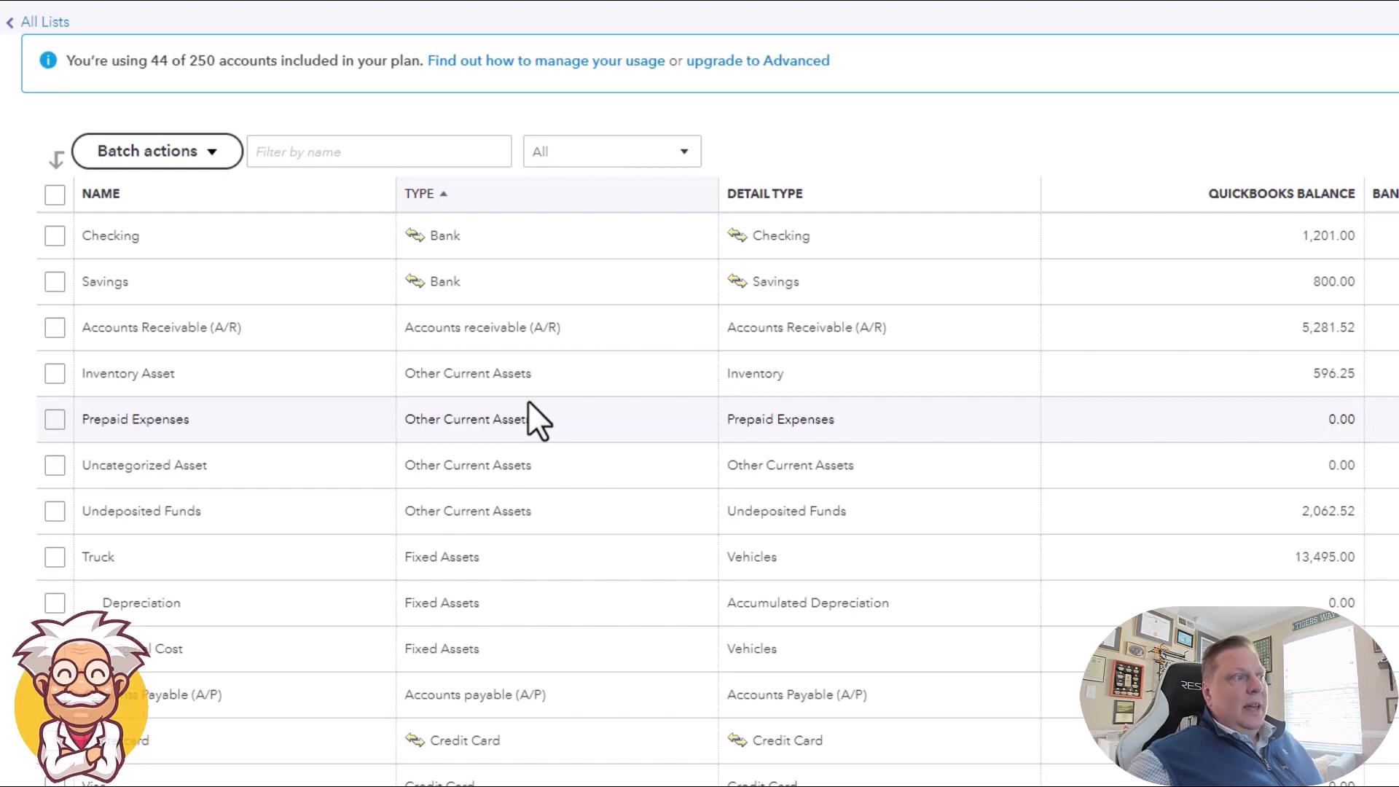
# Examine the bank, receivable, asset, payable, credit card, liability and equity accounts in the chart of accounts
pyautogui.scroll(-2, 529, 403)
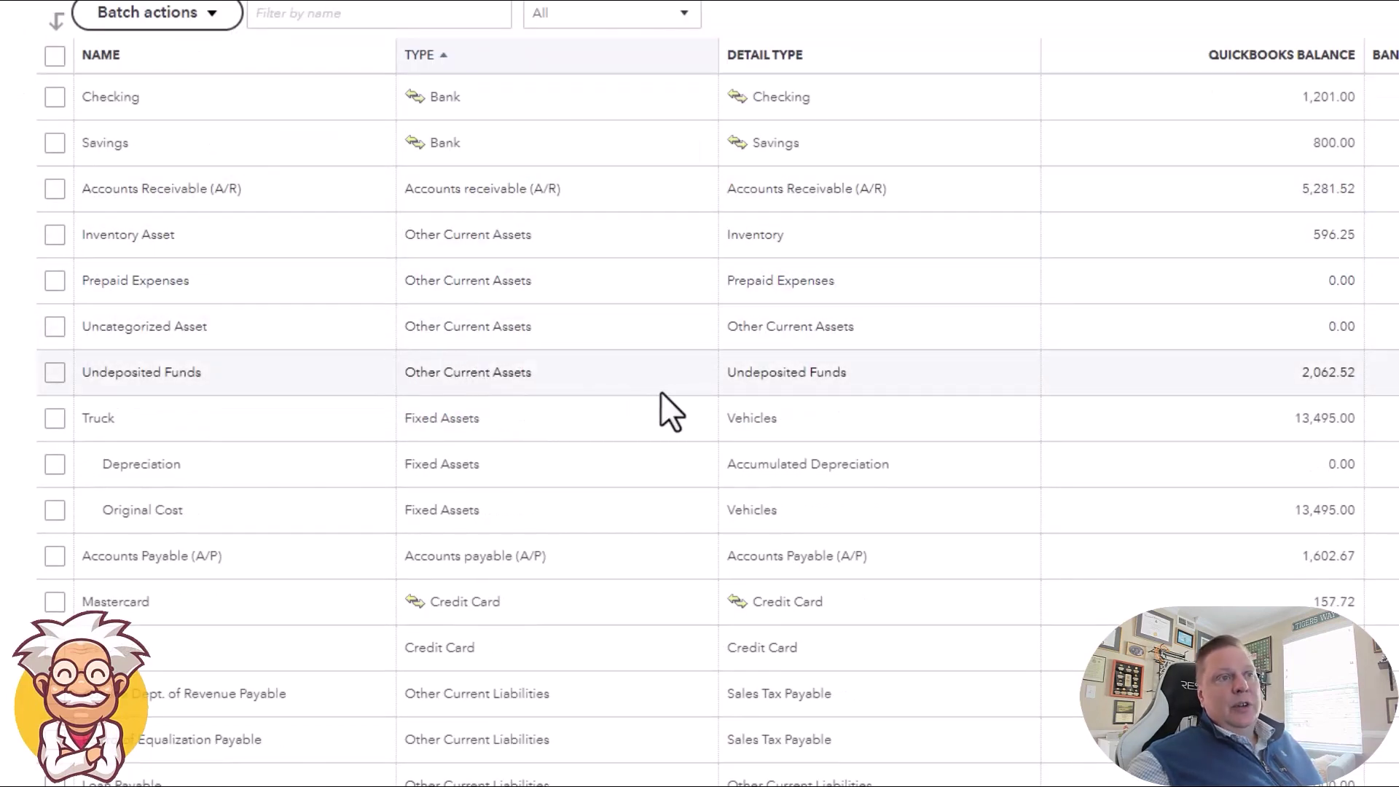
pyautogui.scroll(-2, 618, 325)
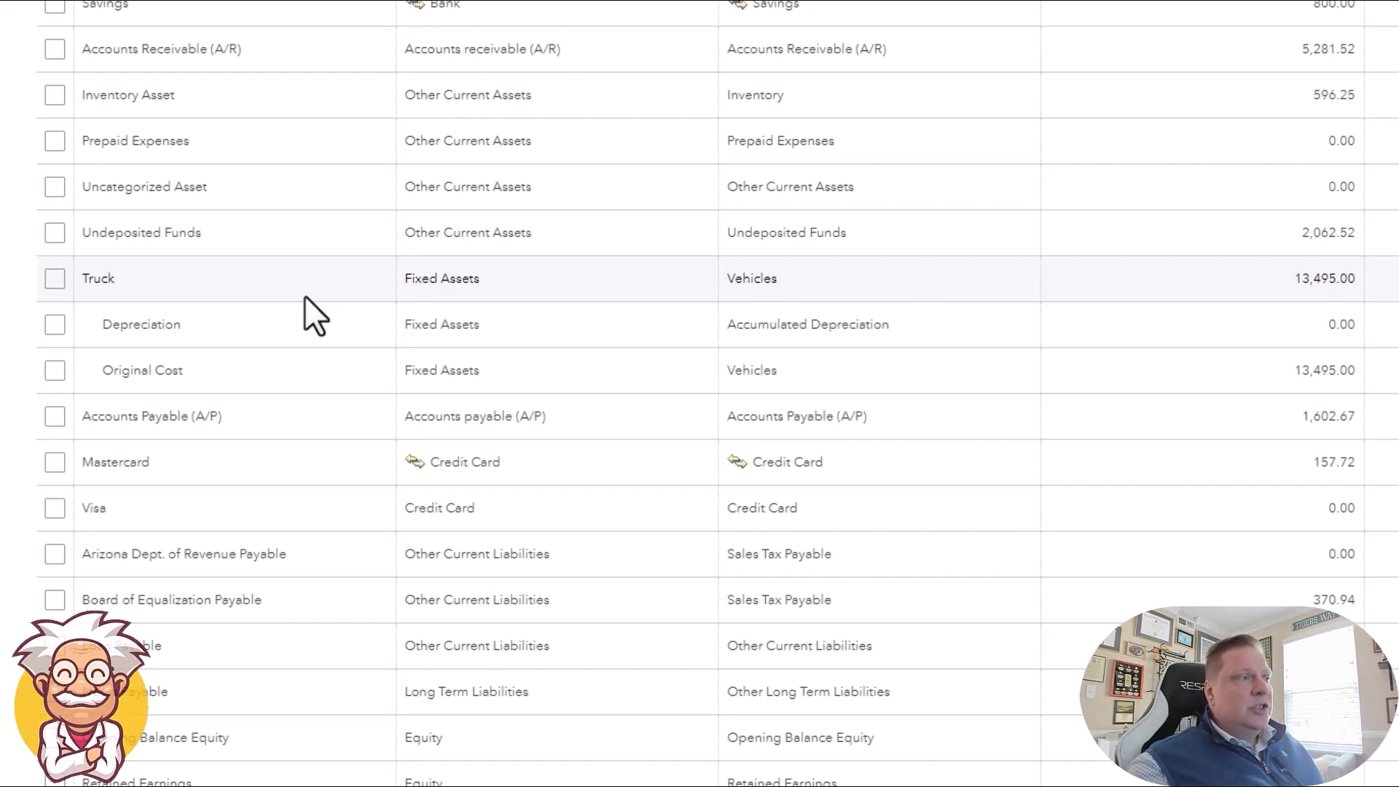
pyautogui.scroll(-2, 305, 296)
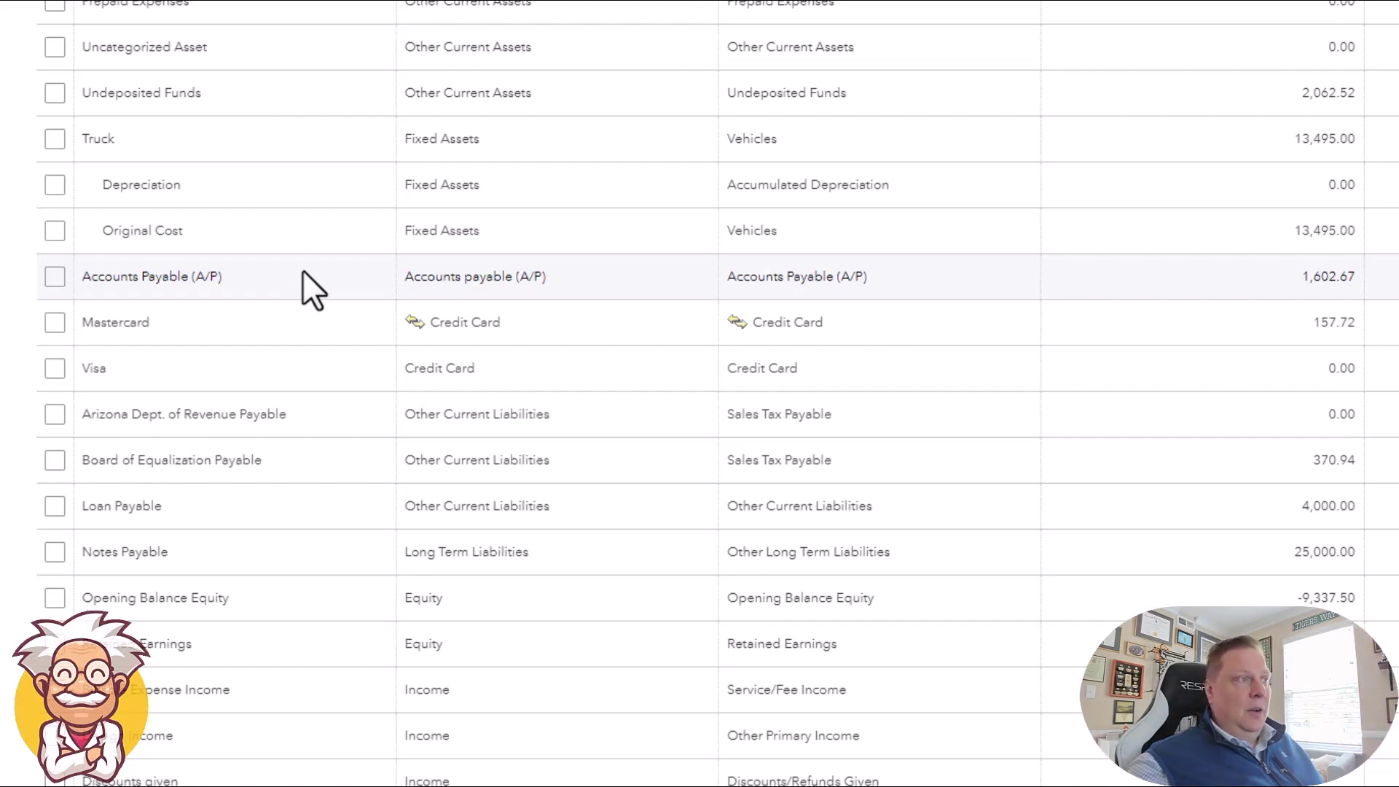
pyautogui.scroll(-2, 316, 244)
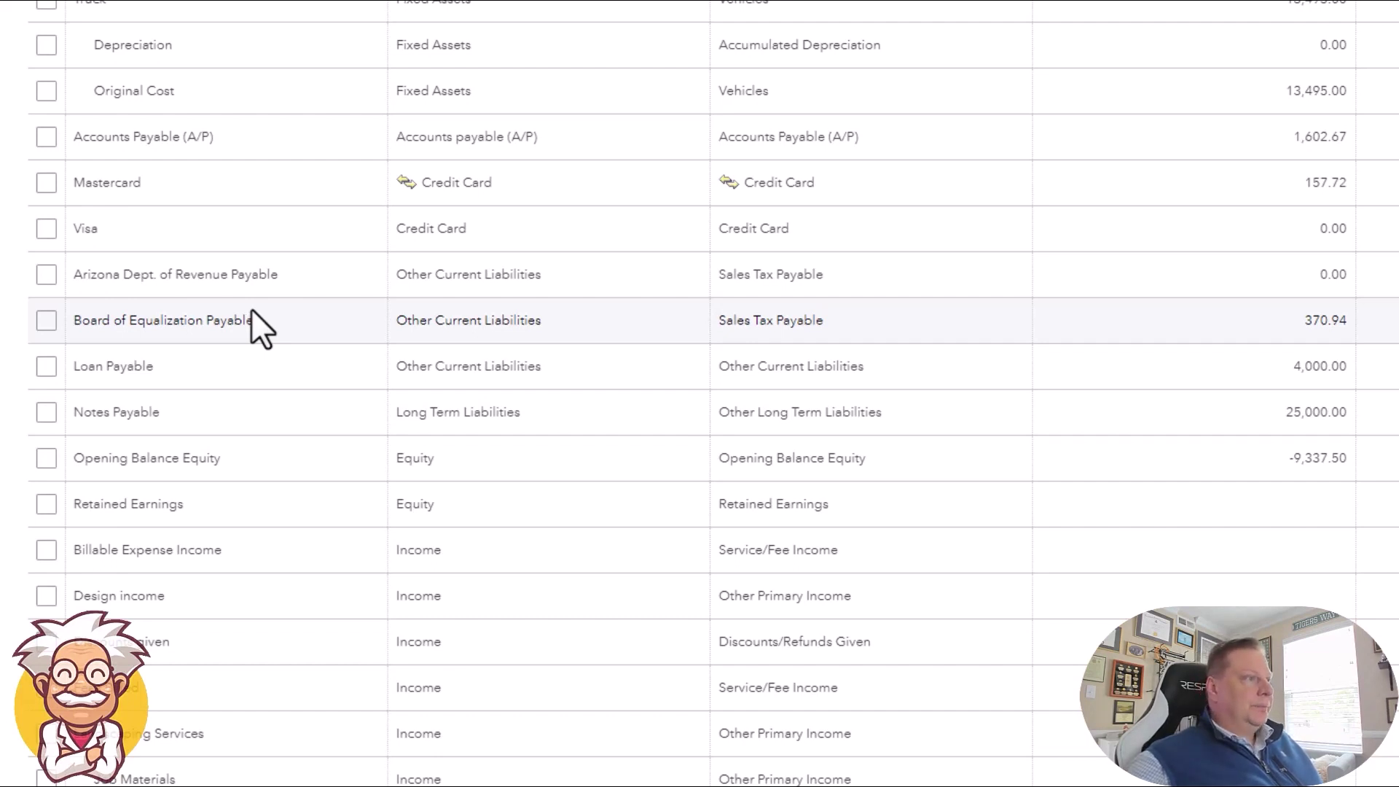
pyautogui.scroll(-2, 250, 309)
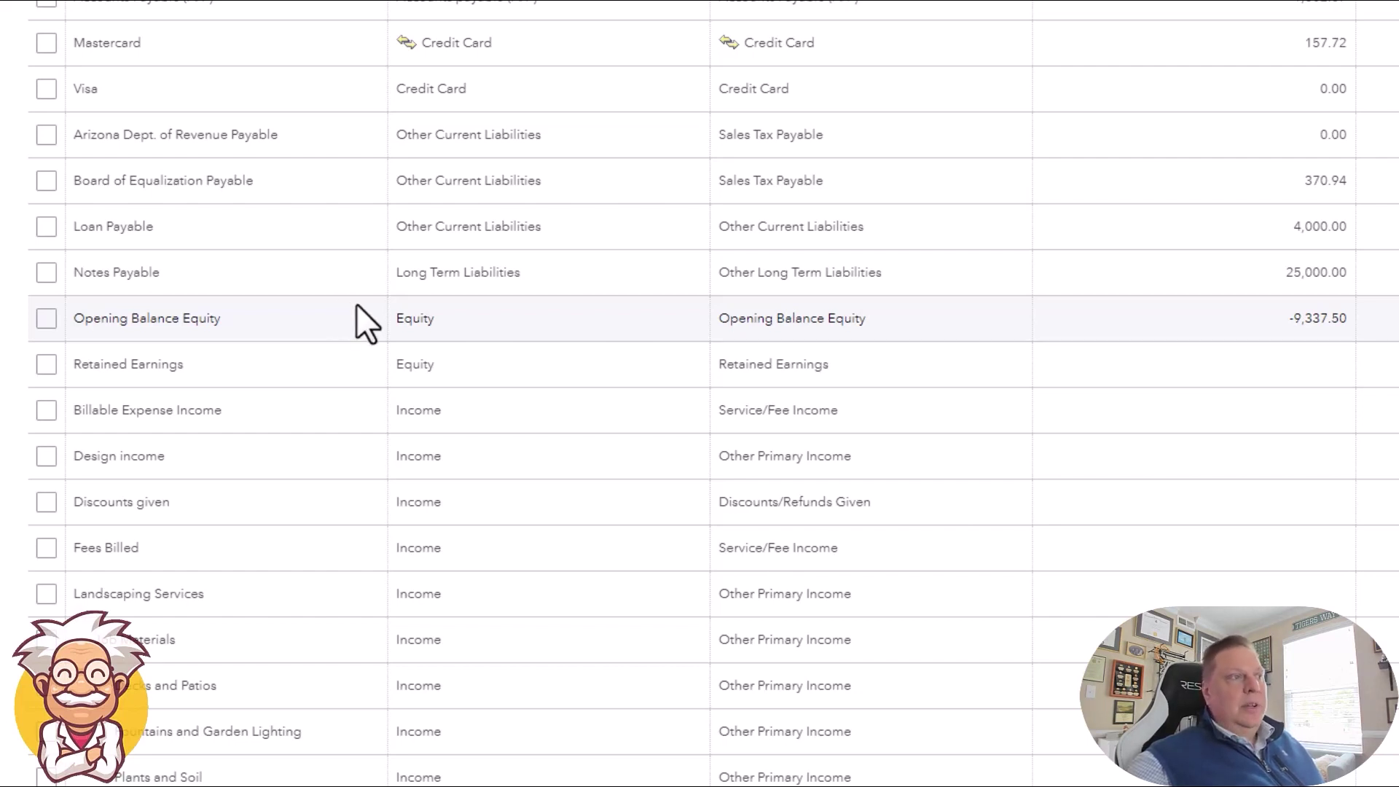
pyautogui.scroll(-2, 357, 304)
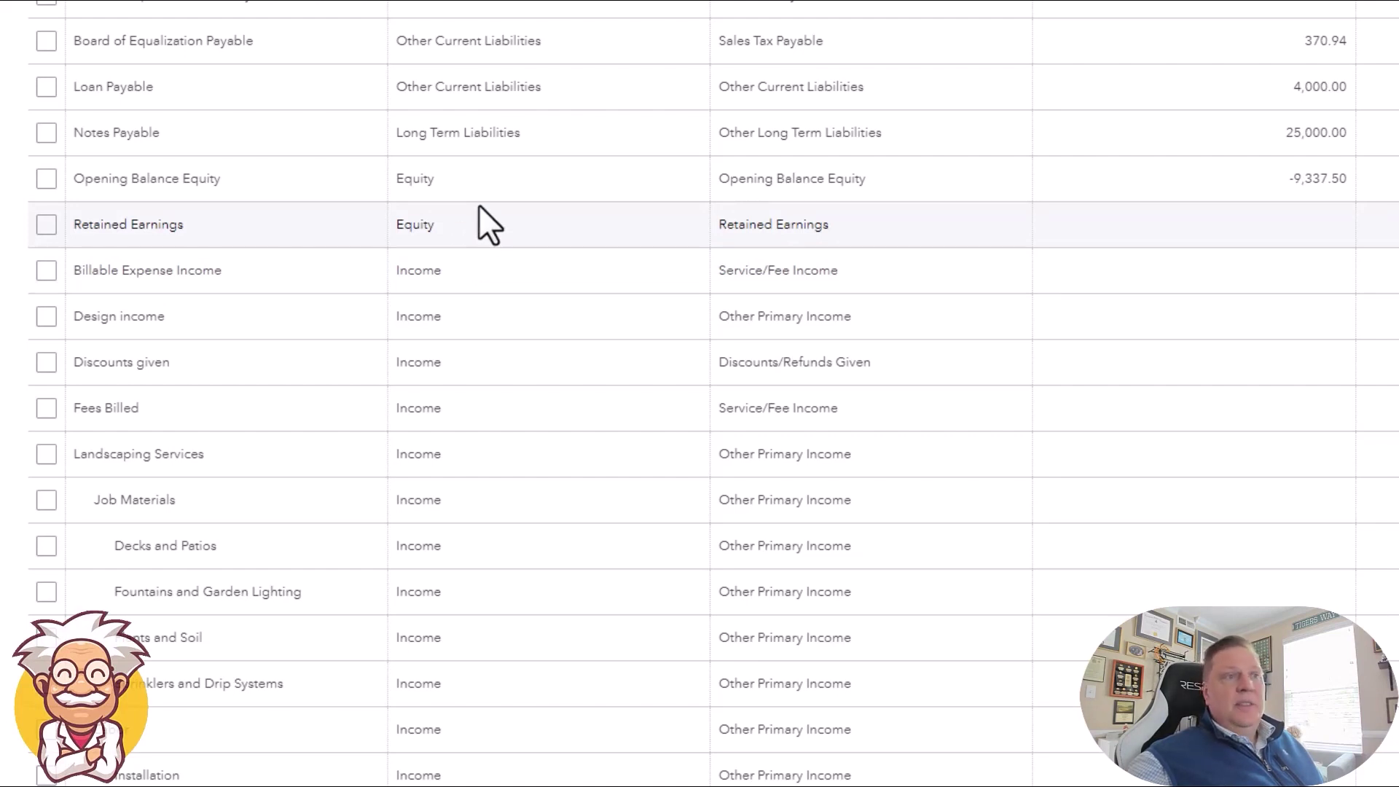
# Examine the income accounts and their sub-accounts, and compare the Cost of Goods Sold account with the first expense accounts
pyautogui.scroll(-2, 480, 207)
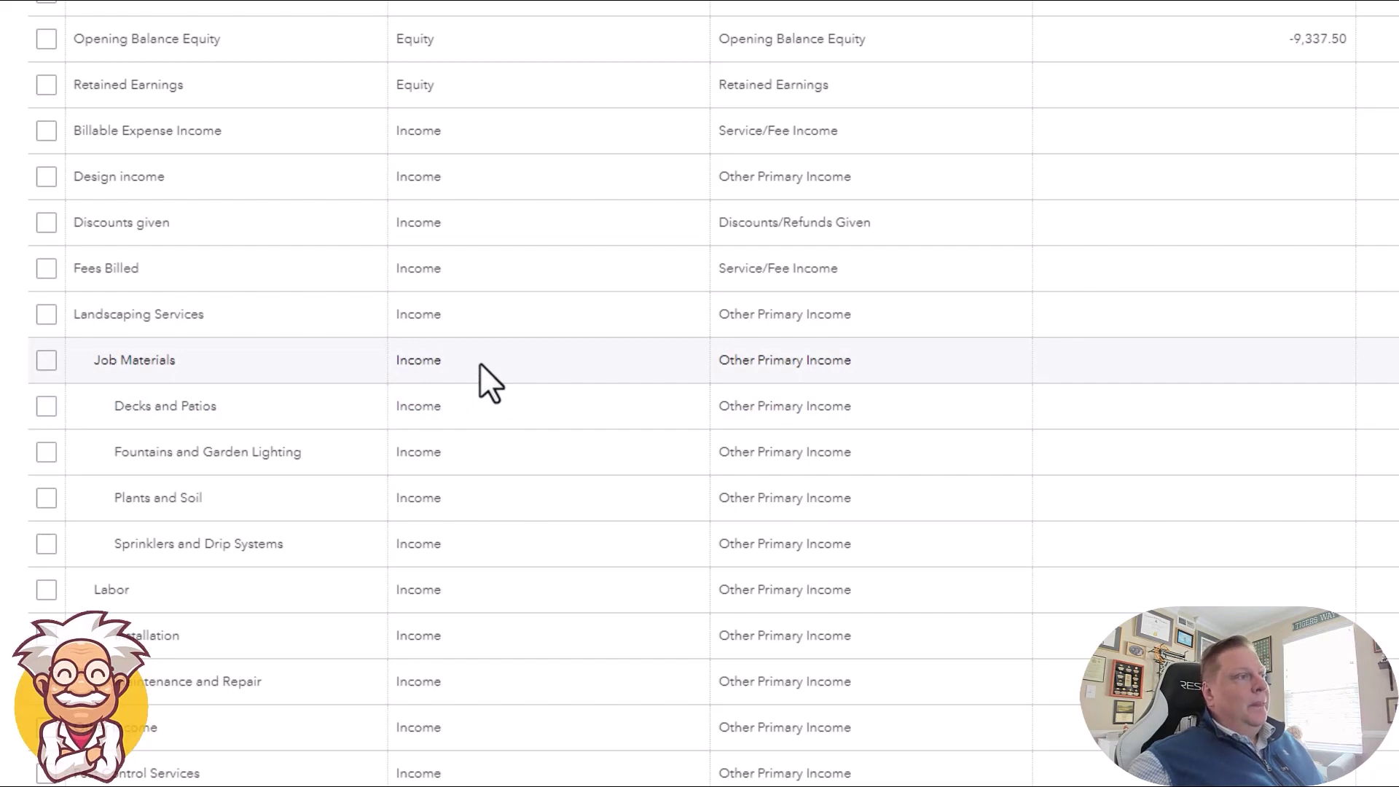
pyautogui.scroll(-2, 480, 364)
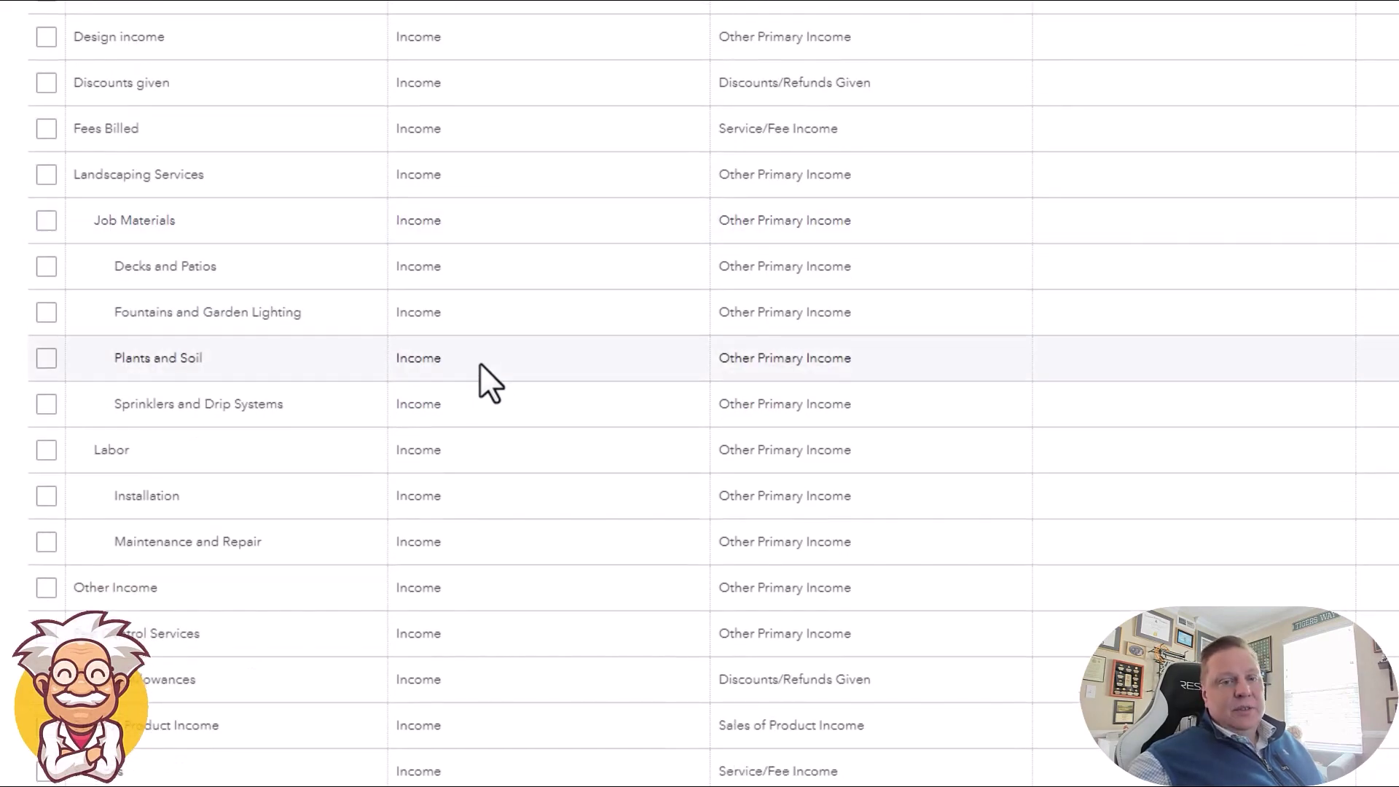
pyautogui.scroll(-2, 480, 362)
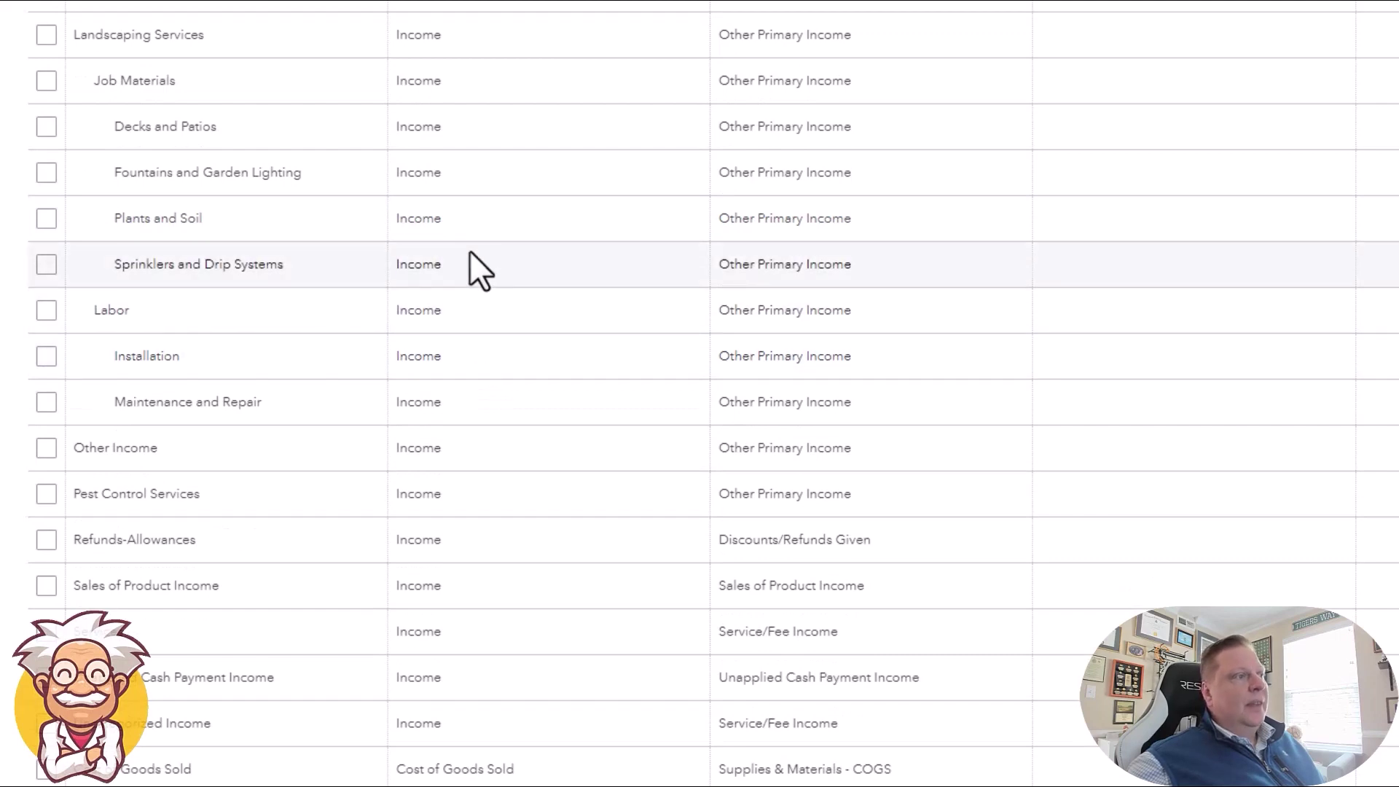
pyautogui.scroll(-2, 486, 263)
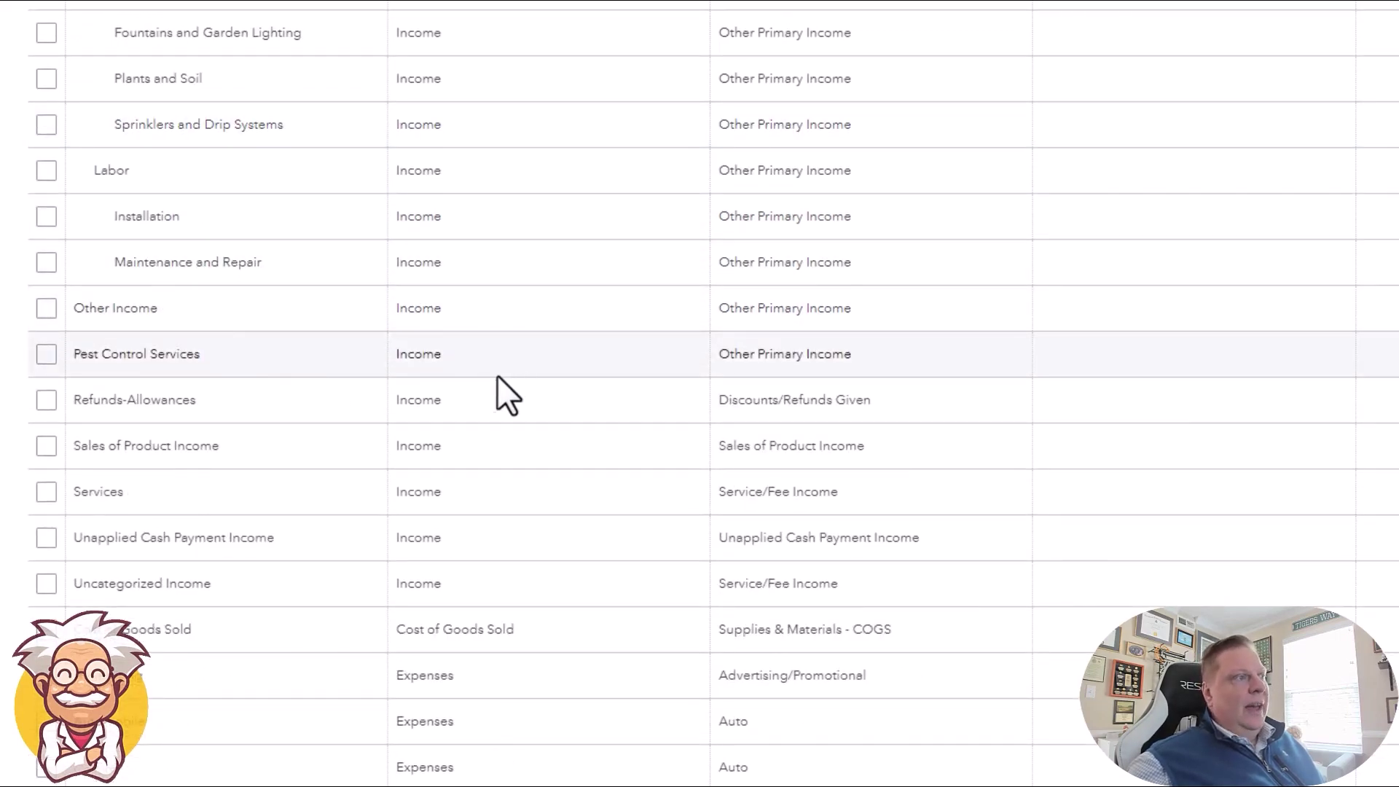
pyautogui.scroll(-8, 498, 370)
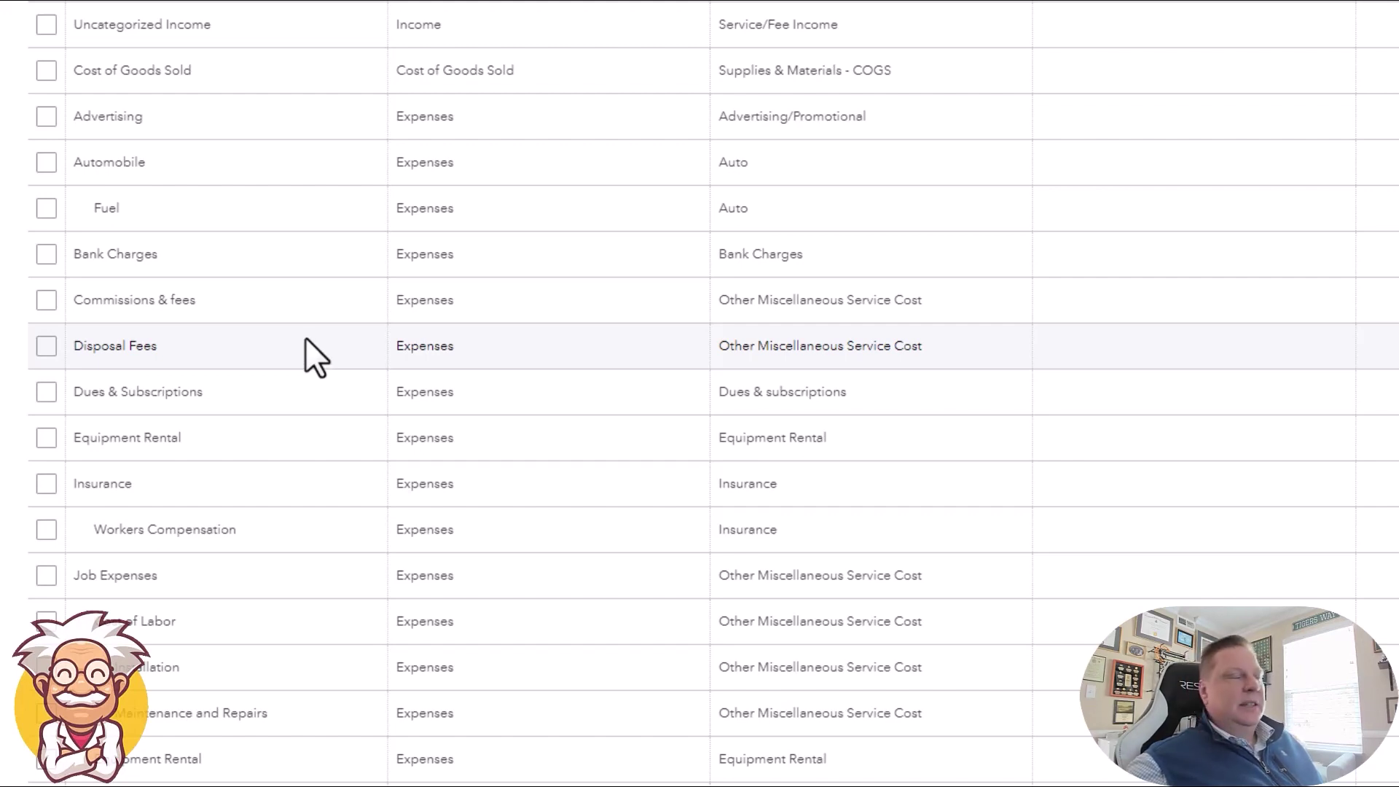
pyautogui.scroll(-2, 306, 337)
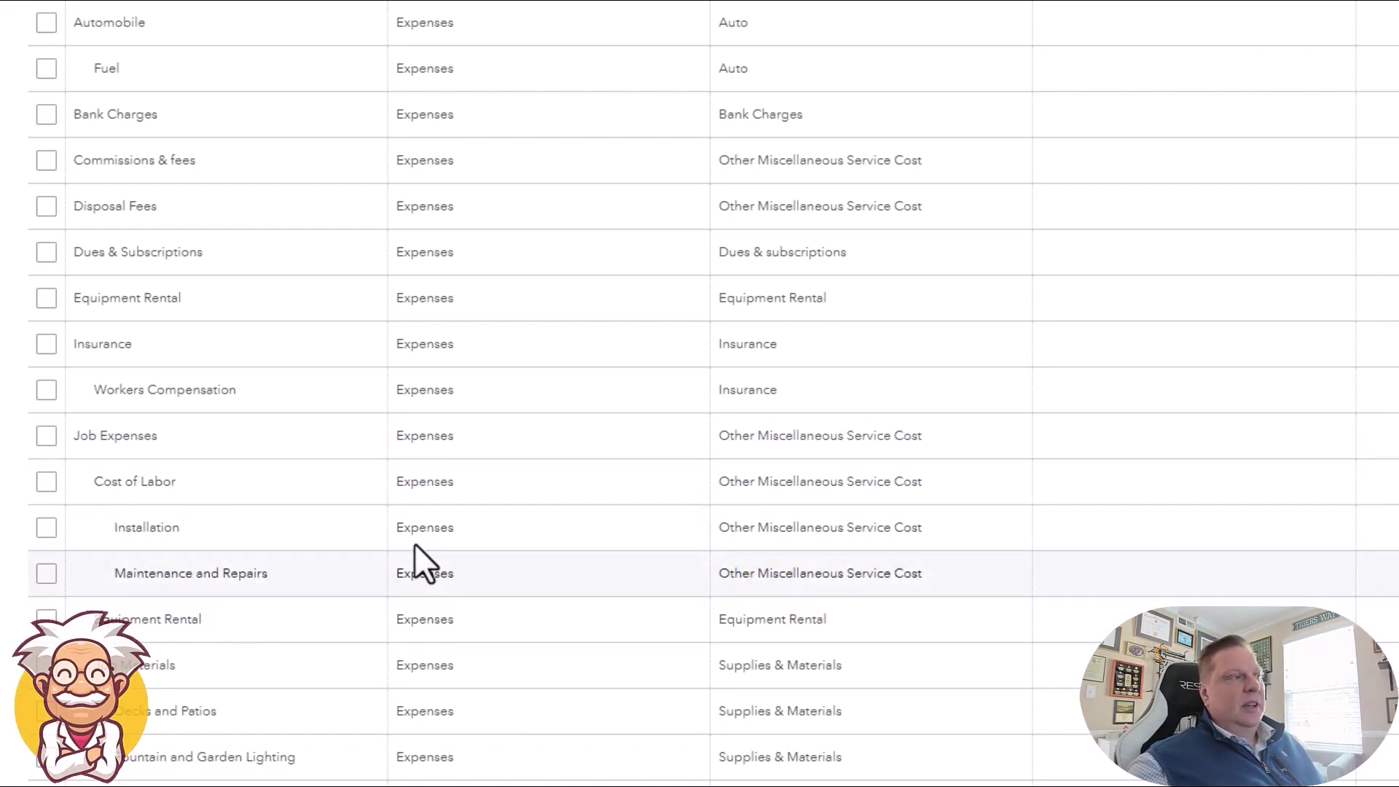
pyautogui.scroll(4, 393, 445)
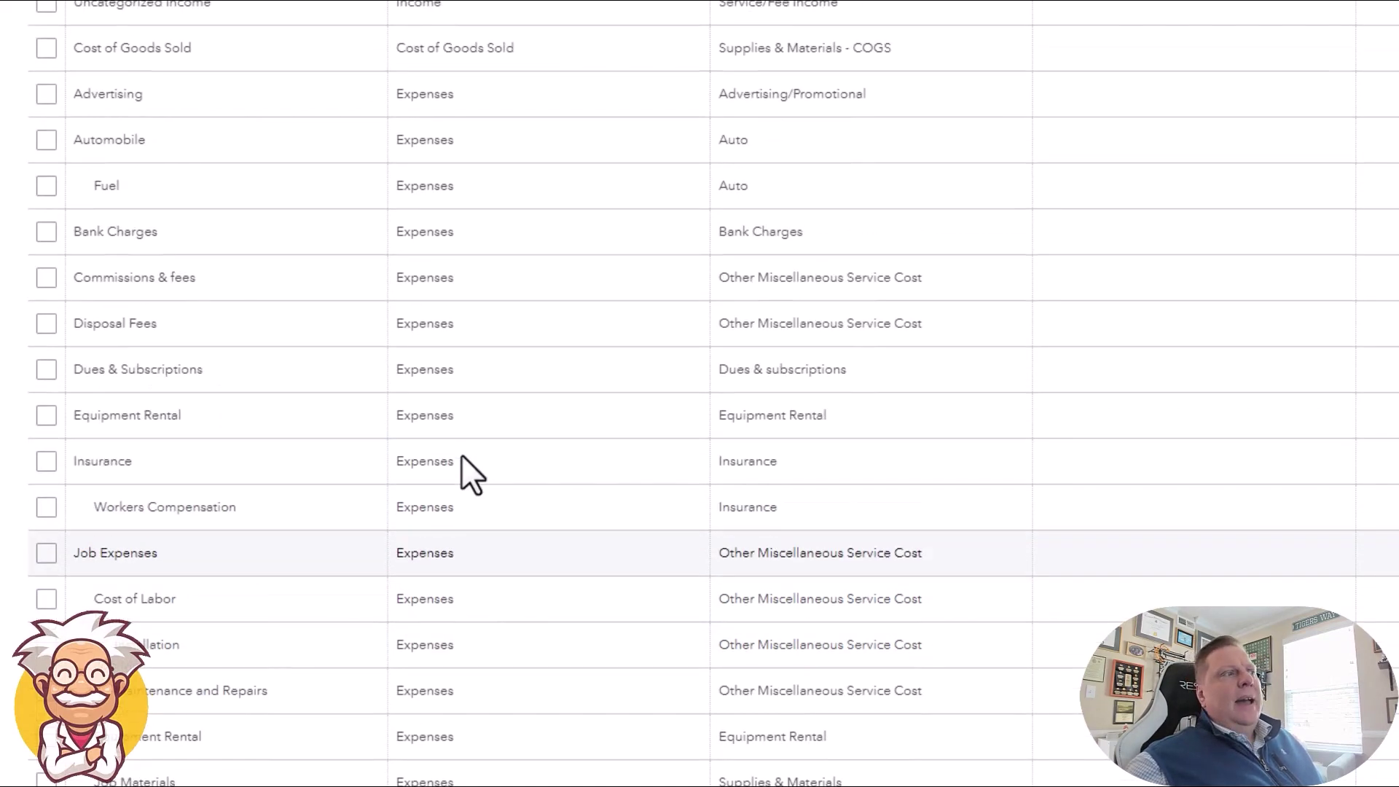
pyautogui.scroll(2, 457, 468)
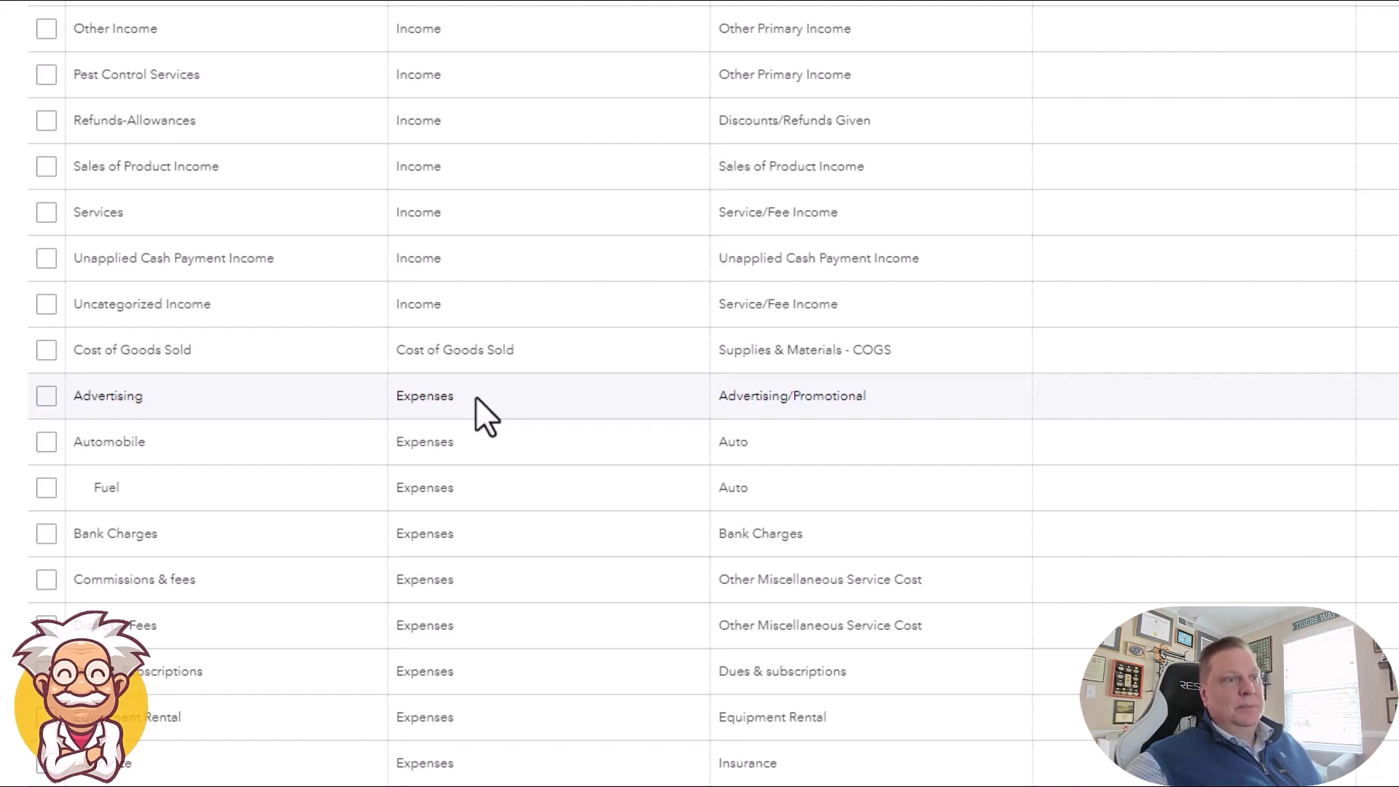
# Review the expense accounts and their sub-accounts down to the Other Income and Other Expense accounts
pyautogui.scroll(-7, 478, 392)
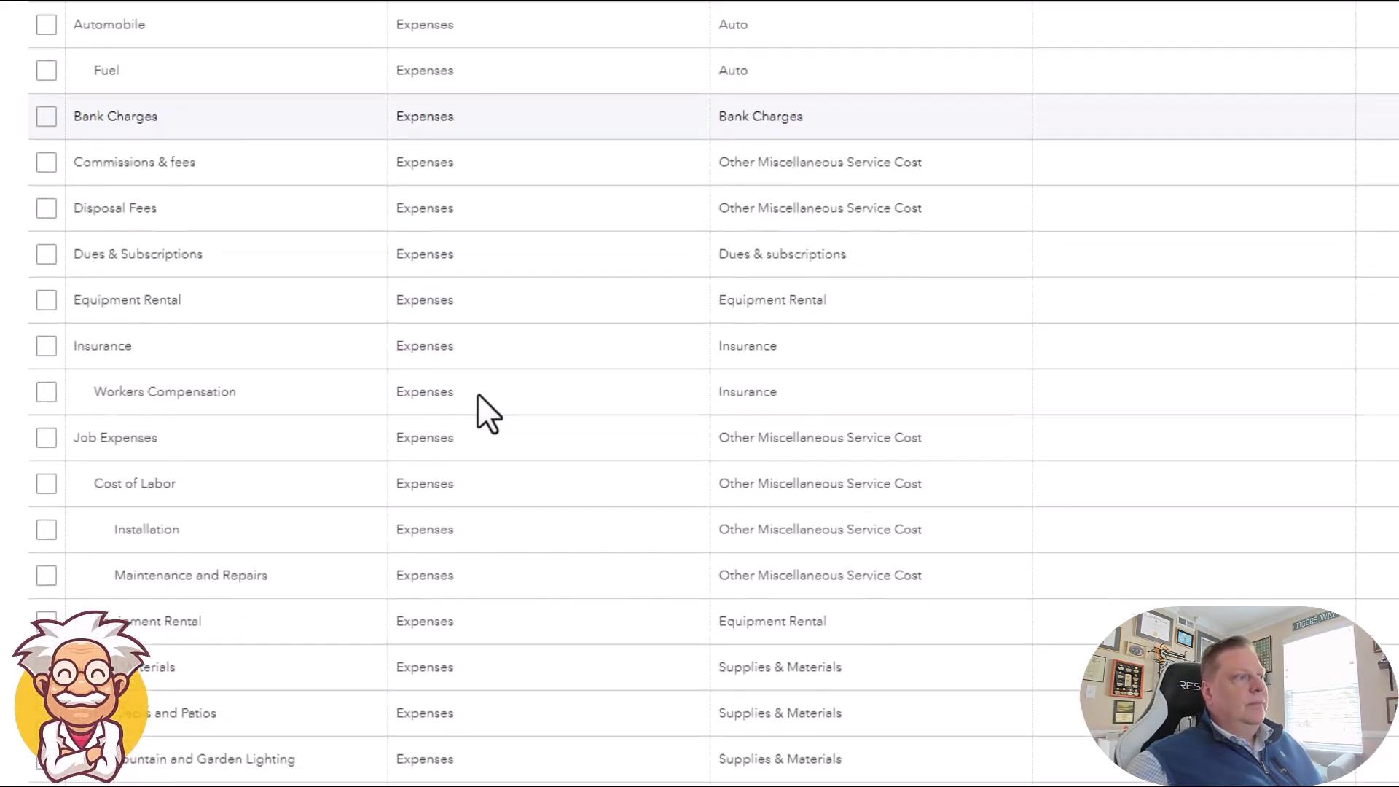
pyautogui.scroll(-4, 486, 380)
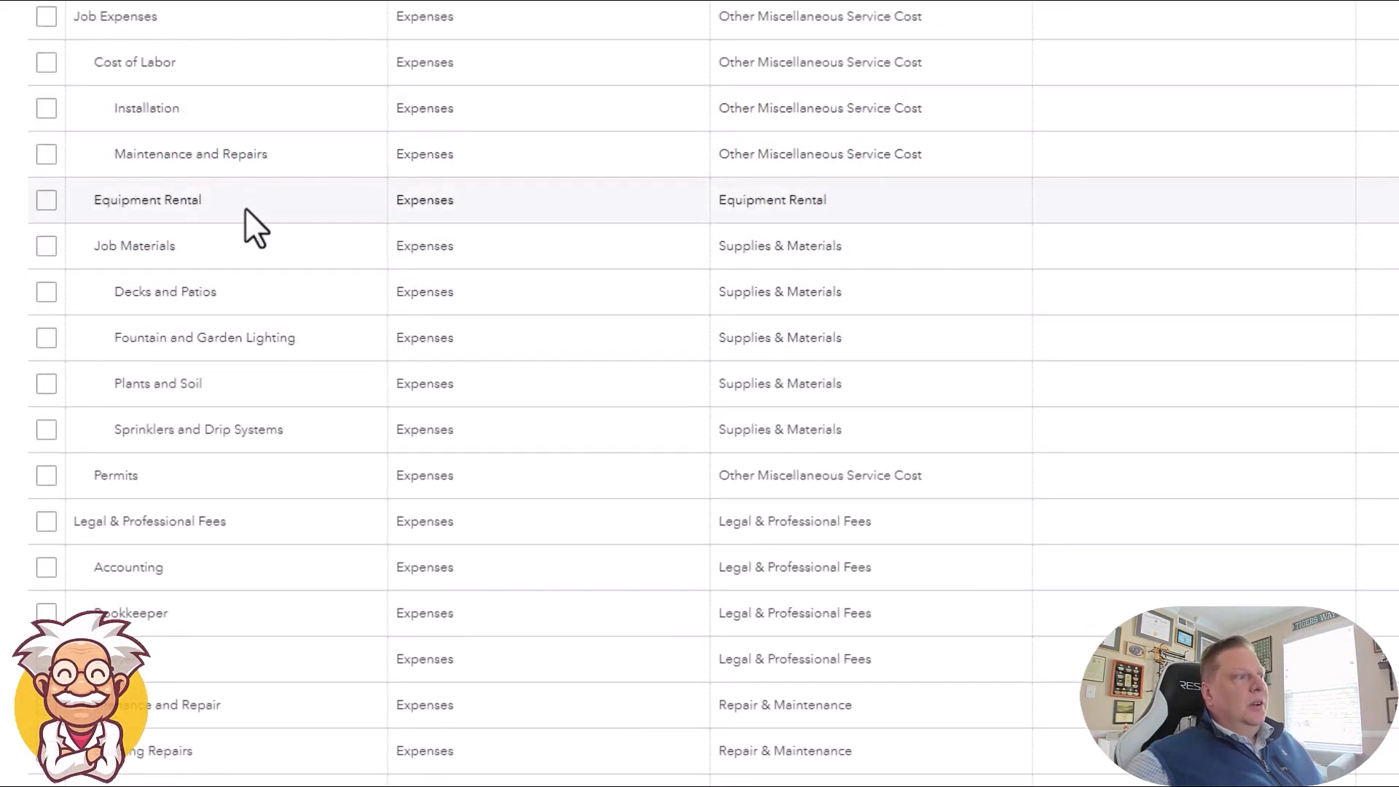
pyautogui.scroll(-6, 556, 429)
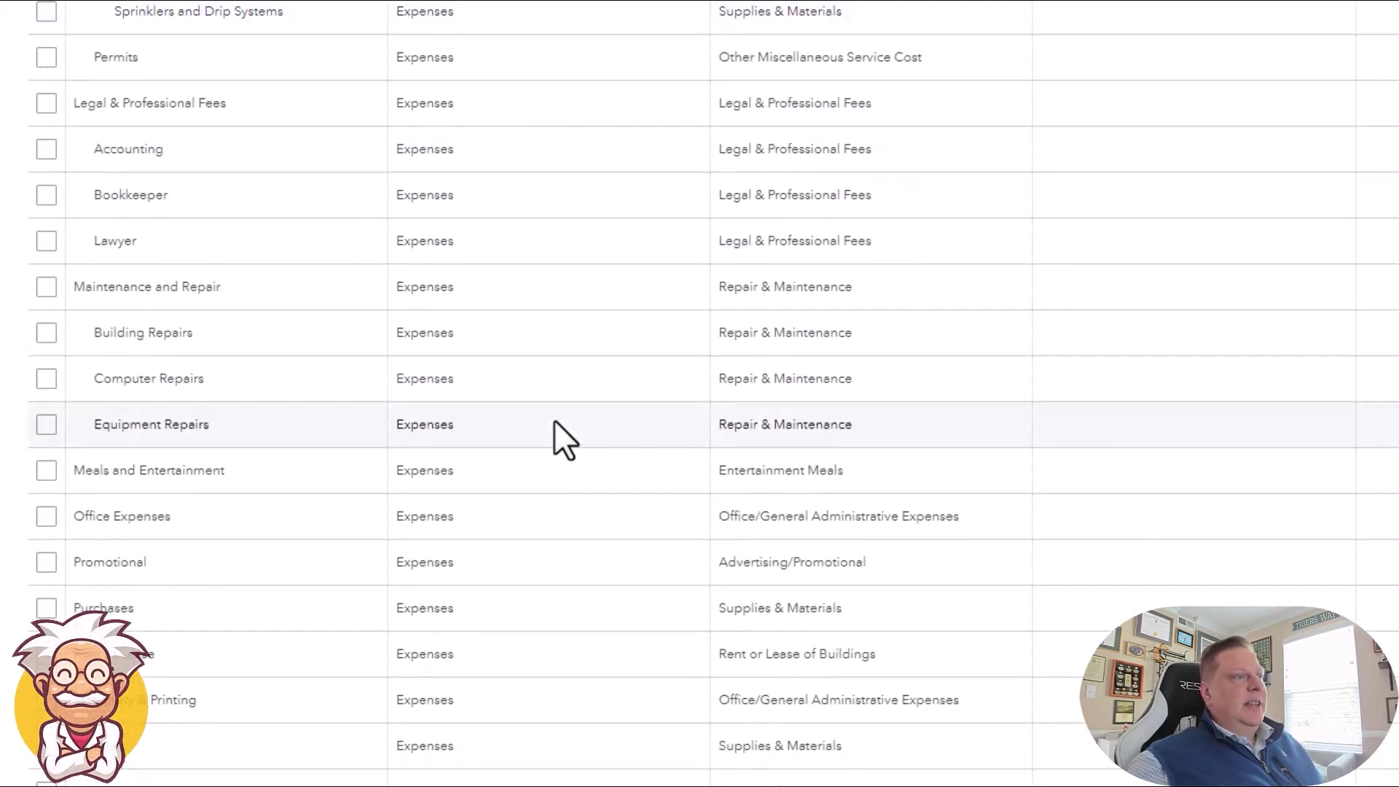
pyautogui.scroll(-5, 554, 421)
pyautogui.scroll(-3, 554, 430)
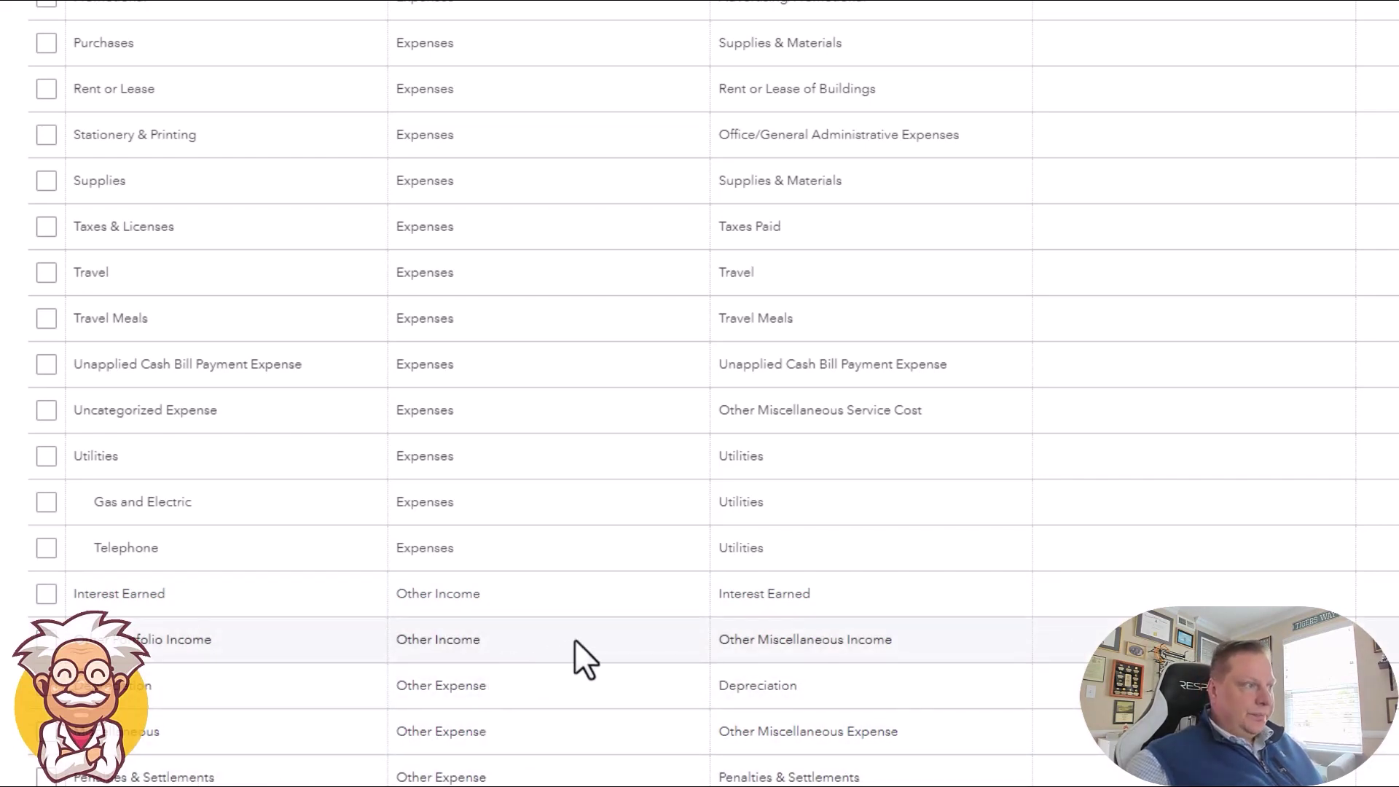
pyautogui.scroll(10, 574, 639)
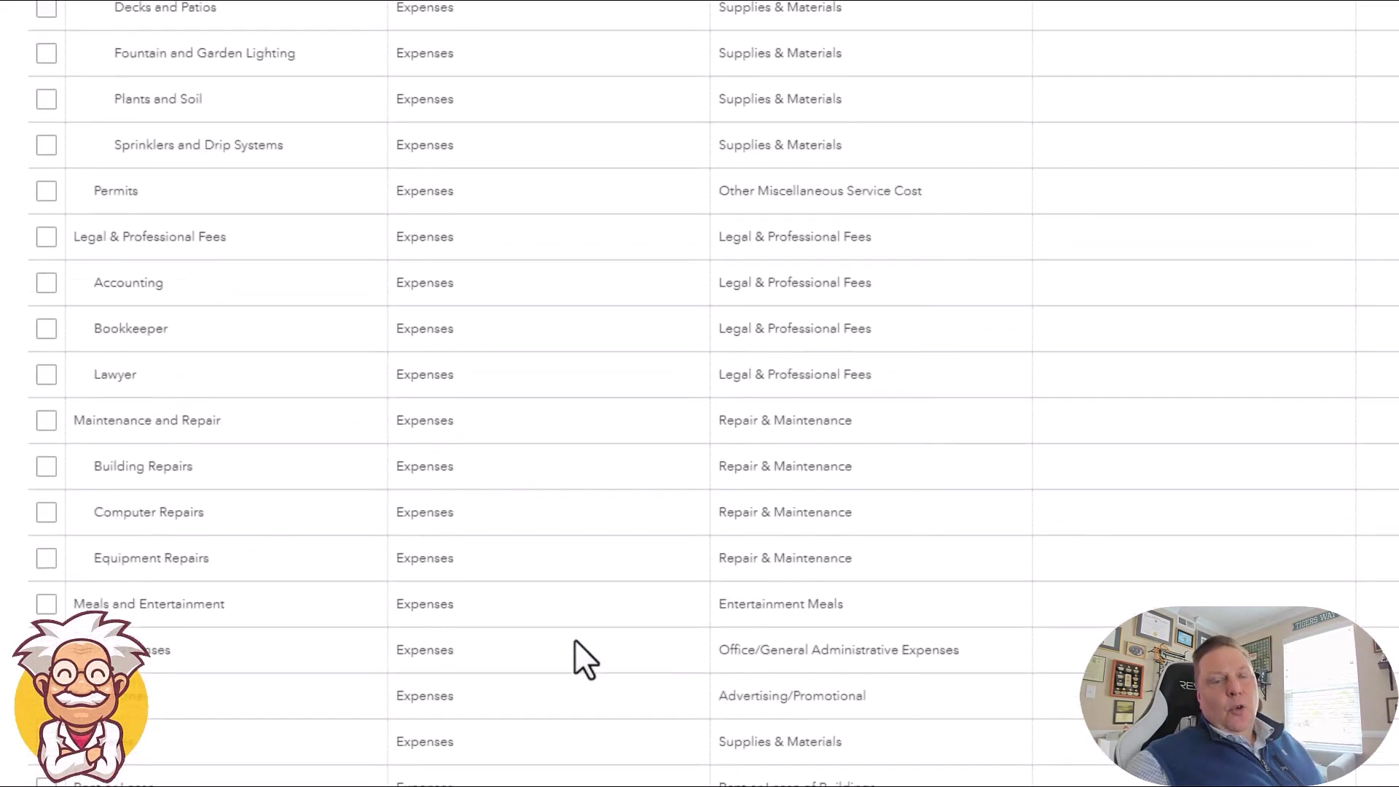
pyautogui.scroll(6, 574, 639)
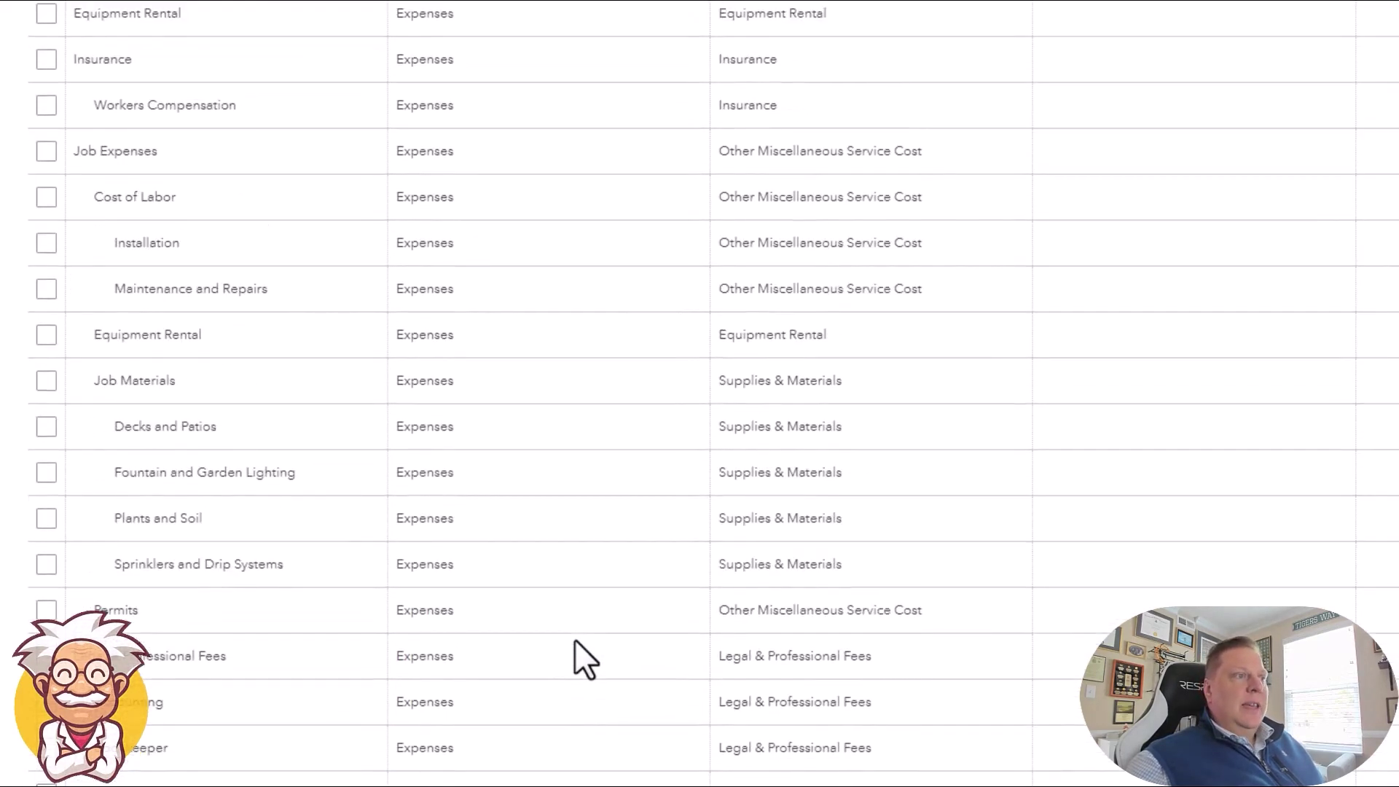
pyautogui.scroll(4, 574, 639)
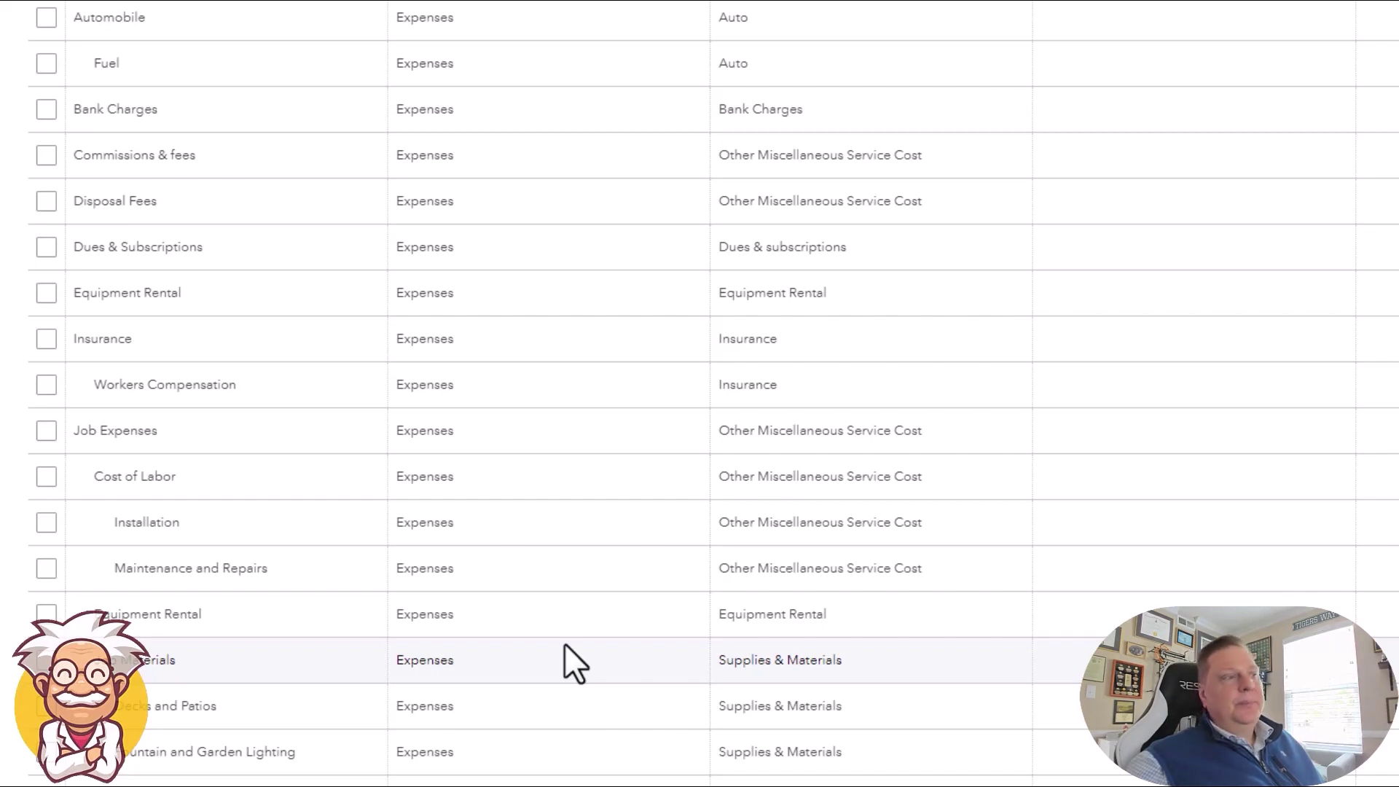
pyautogui.scroll(-7, 565, 660)
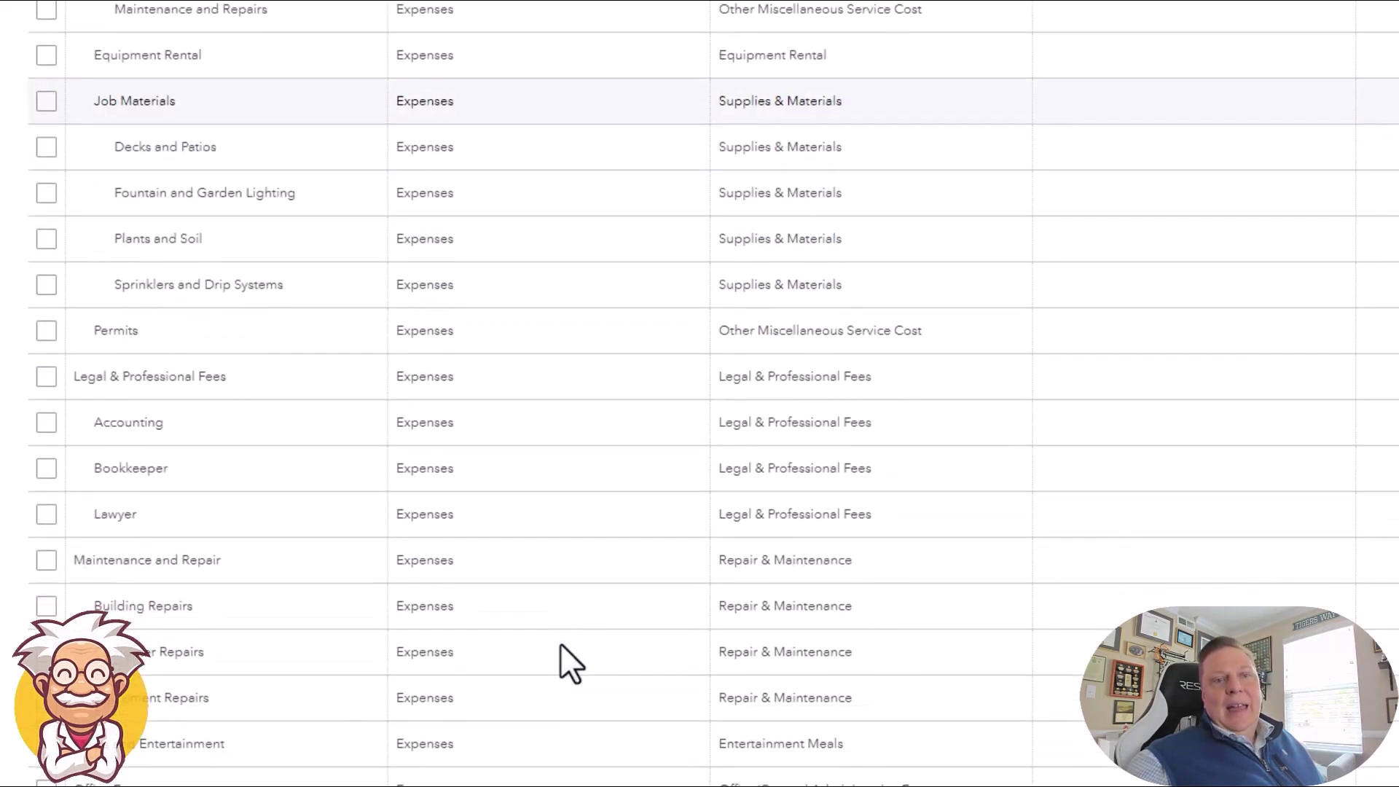
pyautogui.scroll(-7, 560, 643)
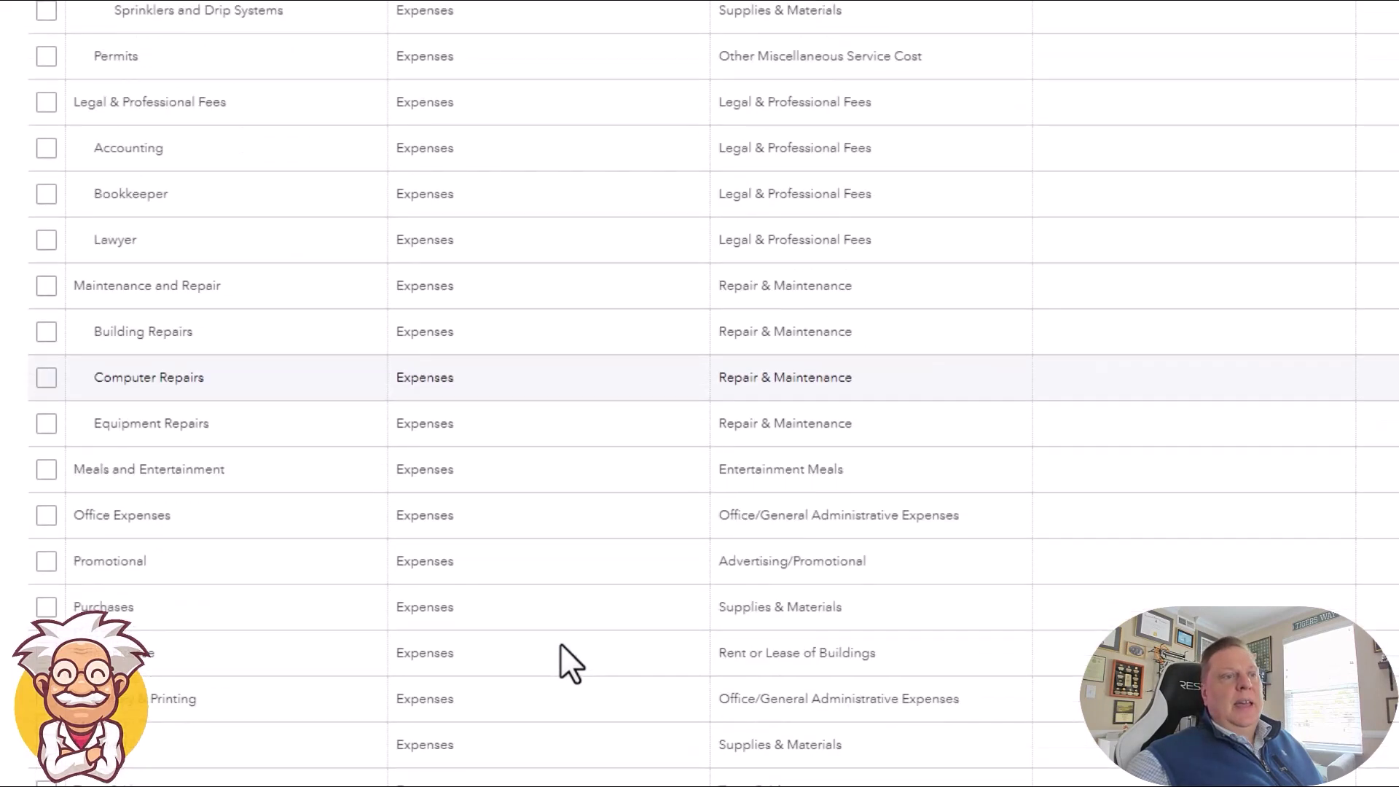
pyautogui.scroll(-4, 560, 644)
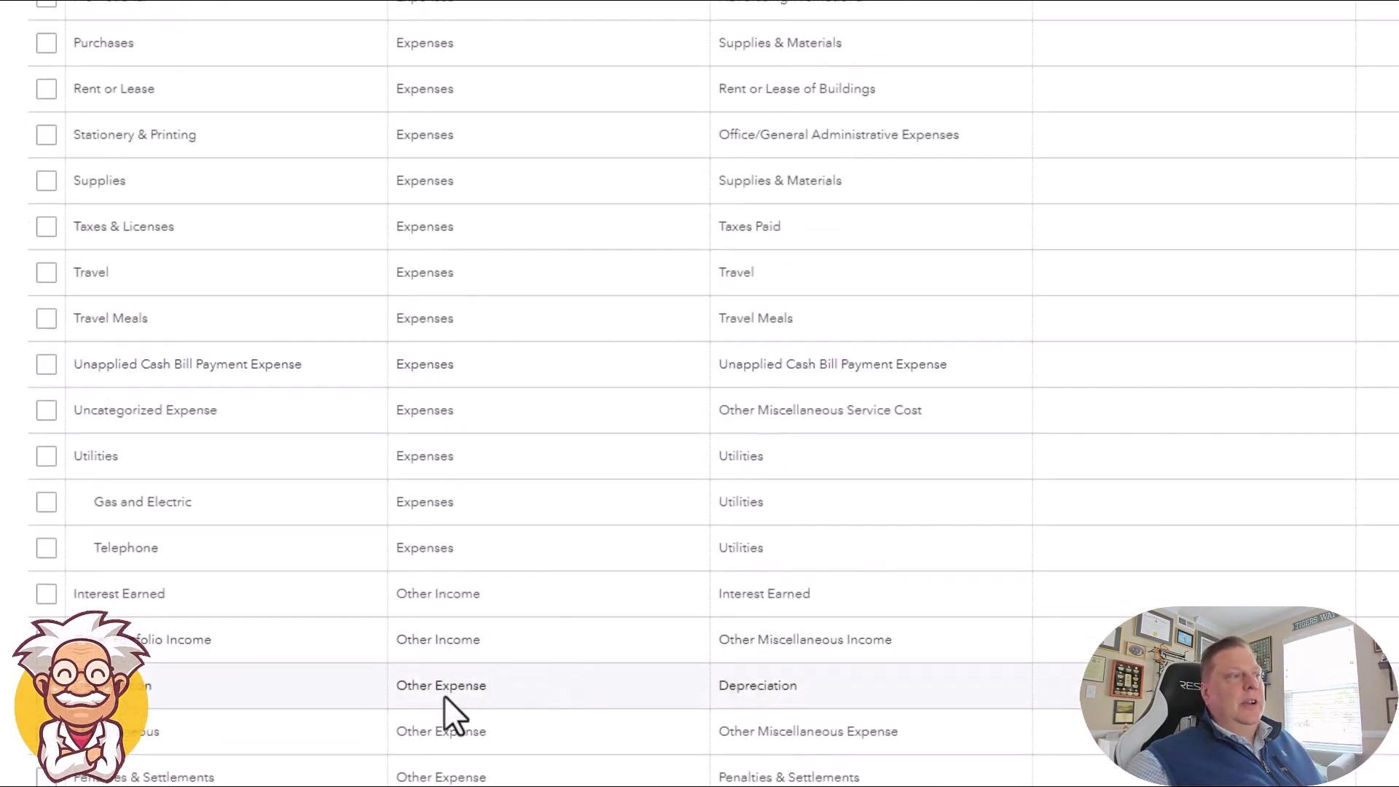